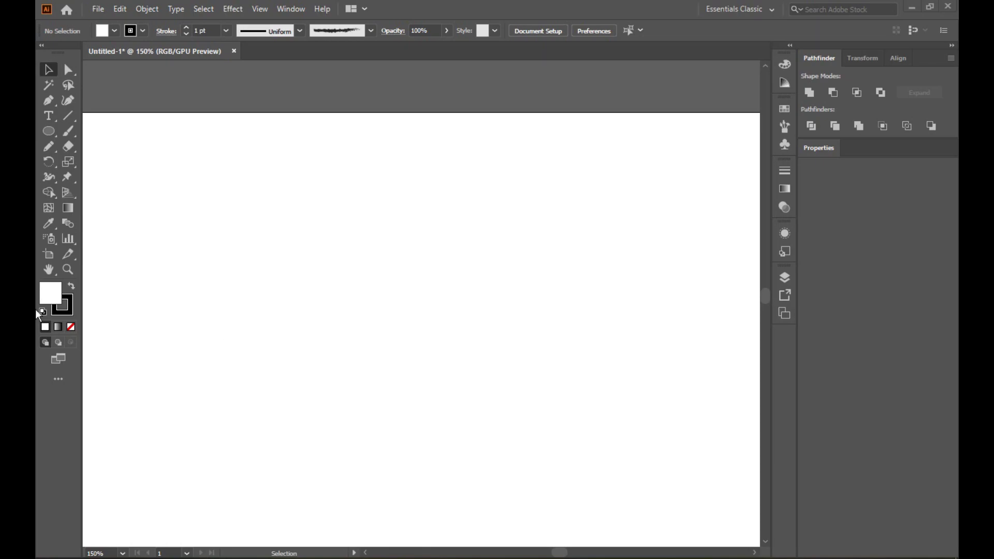
Draw the left side of a leaf outline as one outward-bulging Pen curve, ending in a corner point at the base
{"action": "left_click", "coordinate": [320, 224]}
{"action": "left_click_drag", "start_coordinate": [404, 305], "coordinate": [405, 198]}
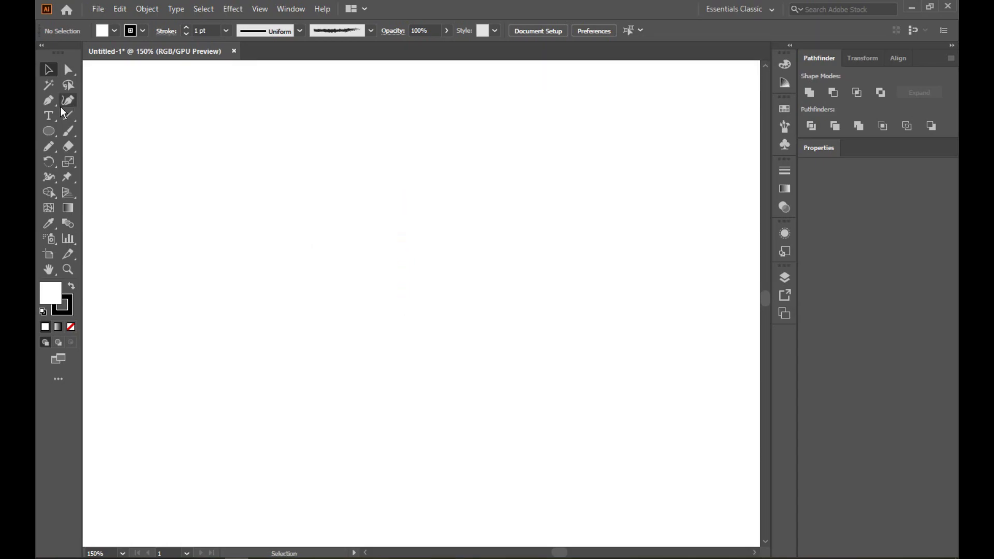
{"action": "left_click", "coordinate": [55, 102]}
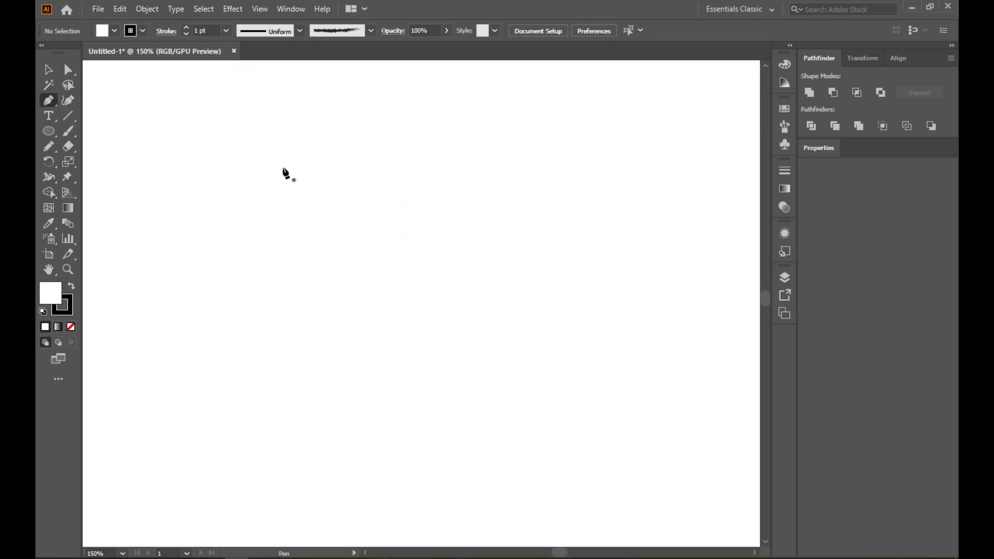
{"action": "left_click", "coordinate": [382, 170]}
{"action": "left_click", "coordinate": [384, 399]}
{"action": "left_click_drag", "start_coordinate": [383, 399], "coordinate": [514, 485]}
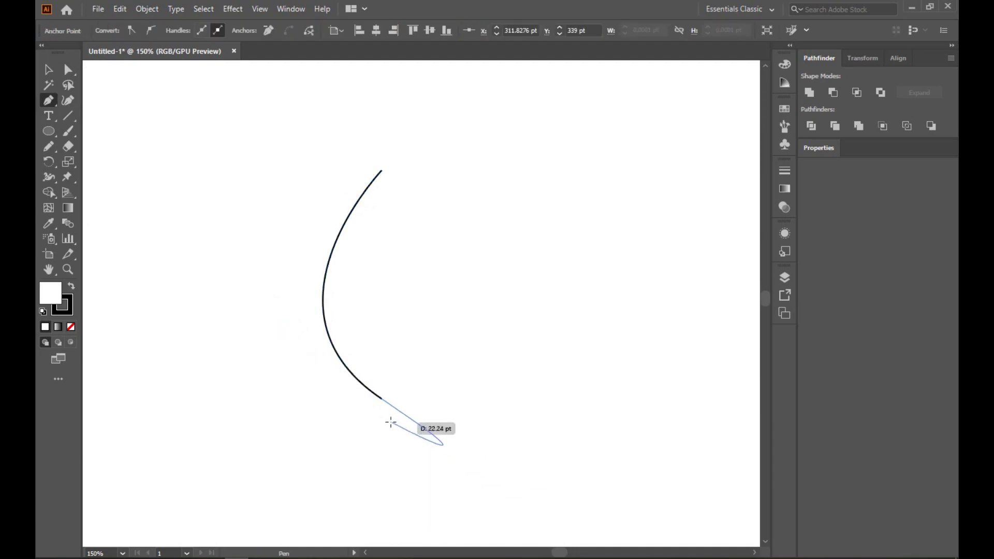
{"action": "left_click", "coordinate": [381, 398]}
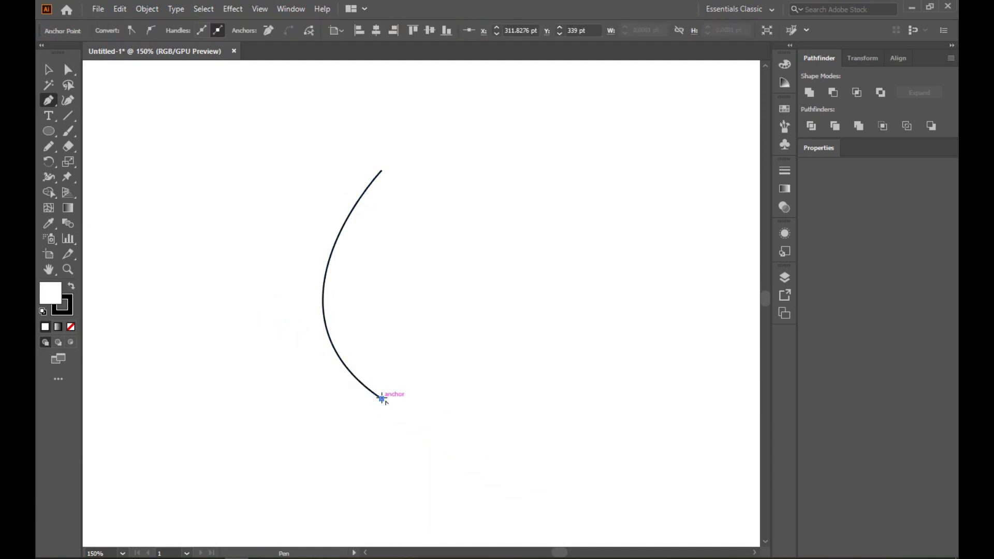
Close the leaf path with a curved right side ending at the tip, making it about 106 pt wide and 196 pt high
{"action": "scroll", "coordinate": [388, 373], "scroll_direction": "up", "scroll_amount": 6}
{"action": "scroll", "coordinate": [392, 376], "scroll_direction": "down", "scroll_amount": 4}
{"action": "scroll", "coordinate": [404, 335], "scroll_direction": "up", "scroll_amount": 3}
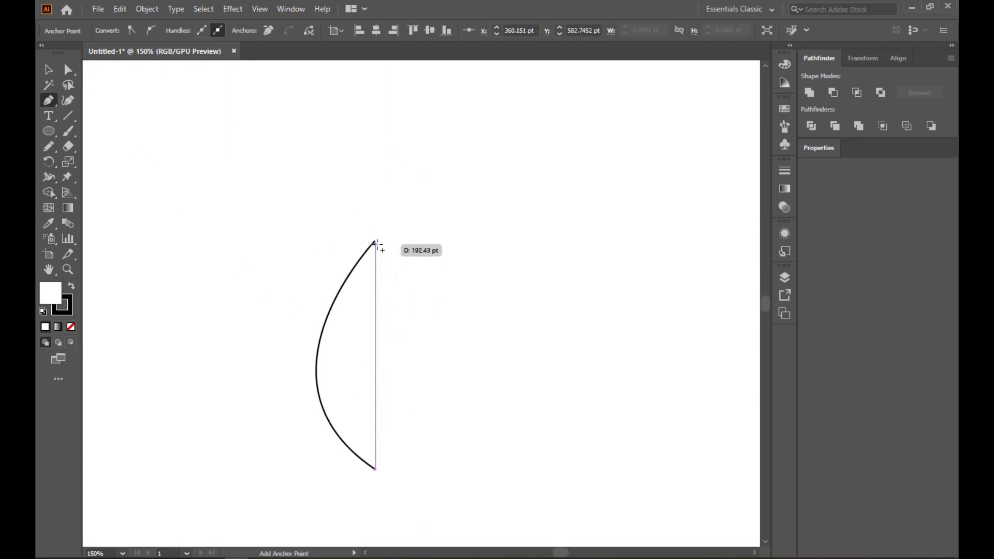
{"action": "scroll", "coordinate": [376, 246], "scroll_direction": "down", "scroll_amount": 2}
{"action": "scroll", "coordinate": [370, 300], "scroll_direction": "up", "scroll_amount": 1}
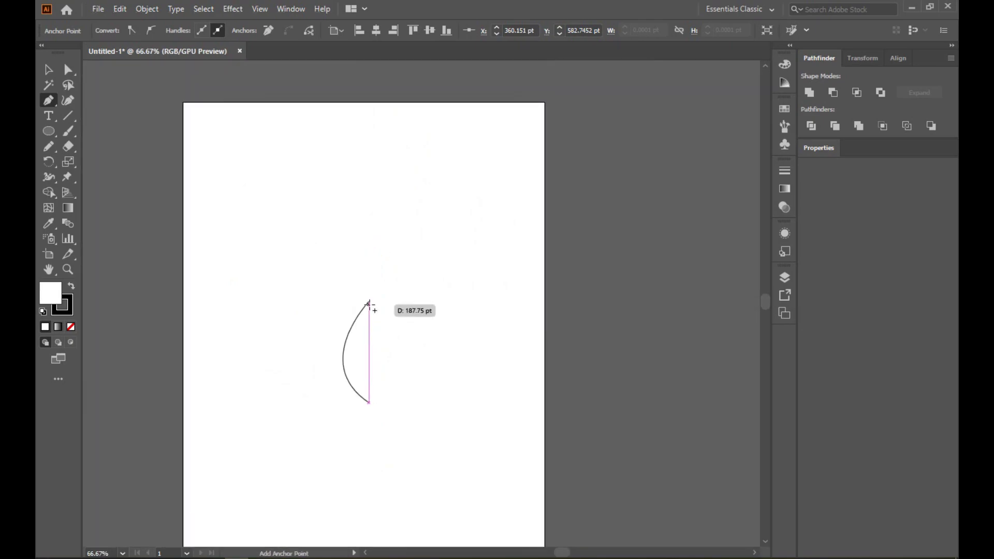
{"action": "left_click_drag", "start_coordinate": [369, 300], "coordinate": [305, 208]}
{"action": "left_click", "coordinate": [306, 208], "text": "ctrl"}
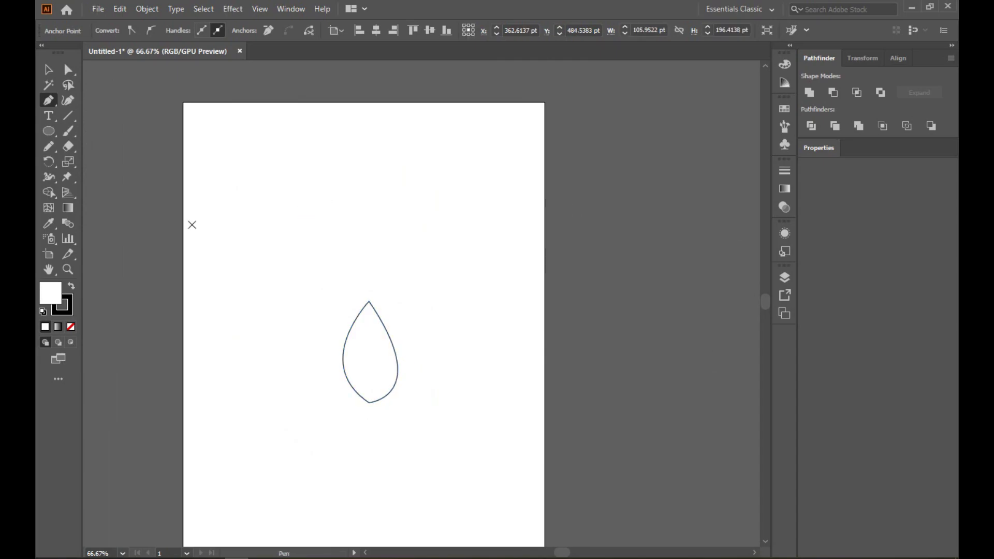
Swap the leaf's fill and stroke colours to give it a black fill, and set the stroke to none
{"action": "left_click", "coordinate": [58, 72]}
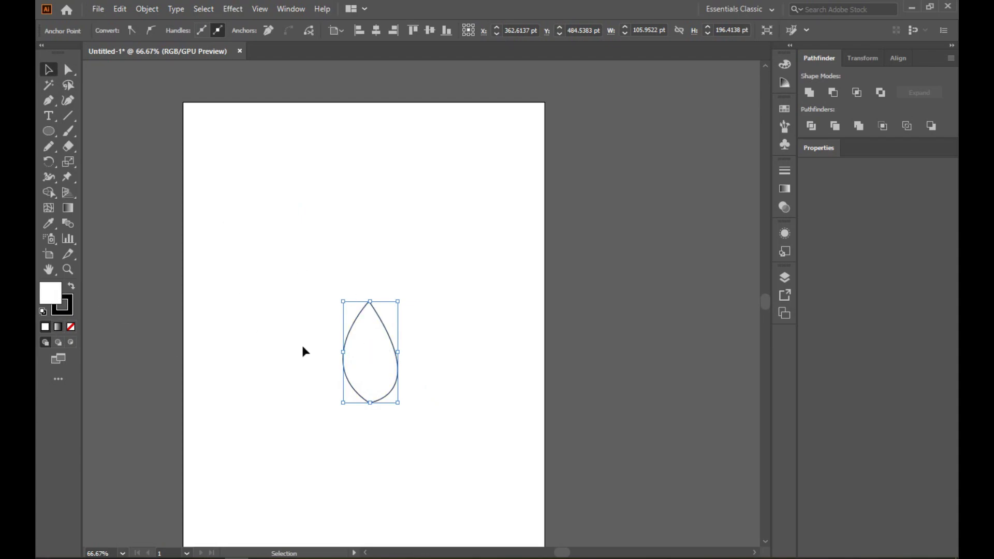
{"action": "left_click", "coordinate": [73, 288]}
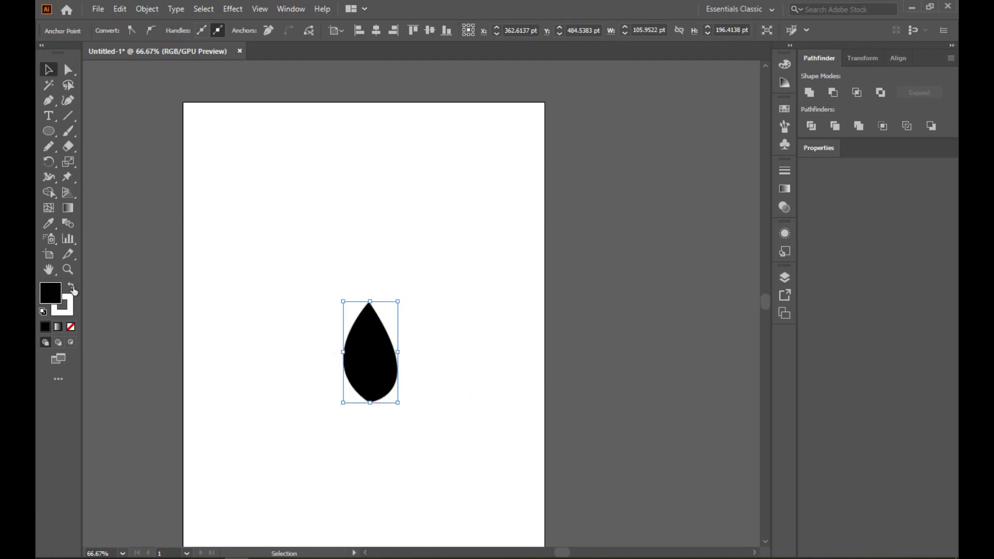
{"action": "left_click", "coordinate": [67, 308]}
{"action": "left_click", "coordinate": [71, 327]}
{"action": "left_click", "coordinate": [376, 335]}
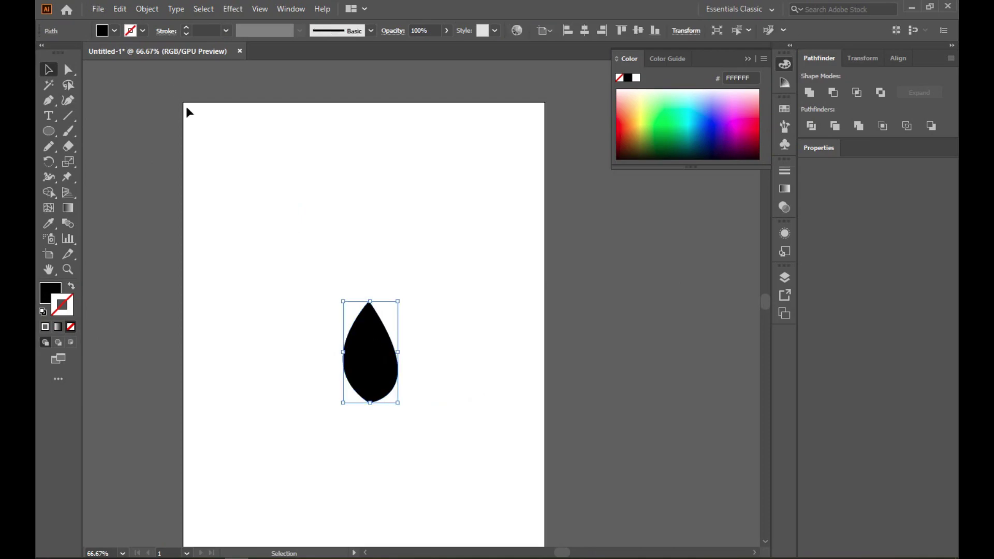
Fill the leaf with the light orange swatch and deselect it
{"action": "left_click", "coordinate": [113, 31]}
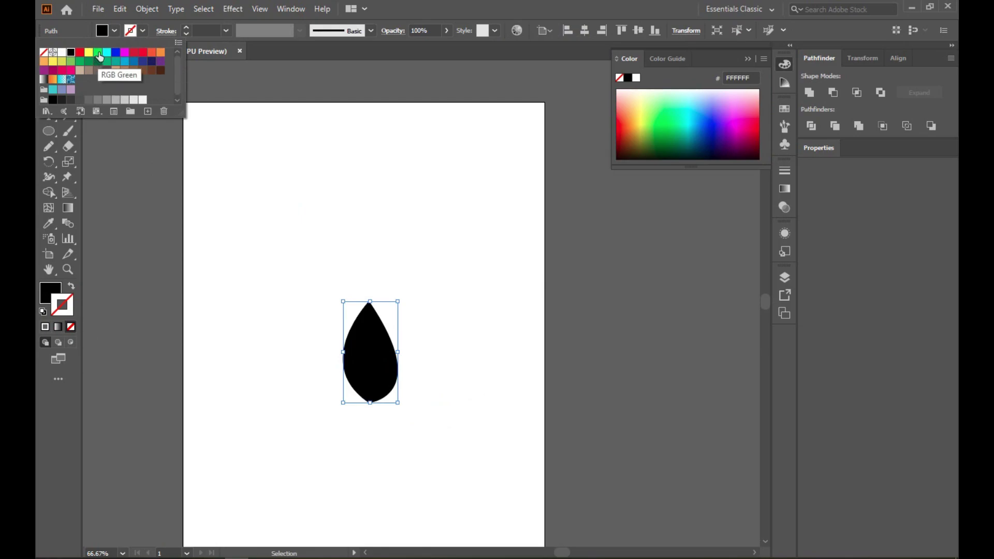
{"action": "left_click", "coordinate": [44, 61]}
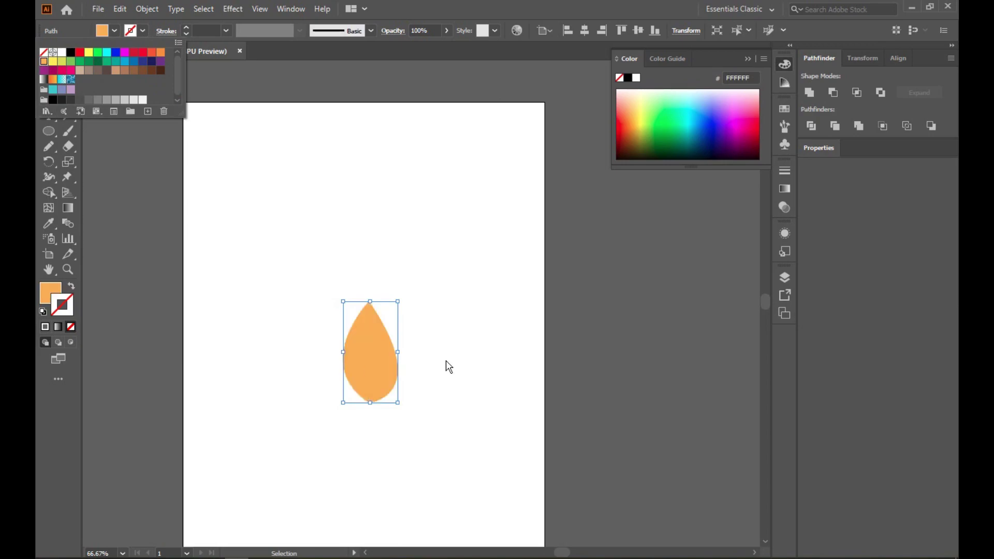
{"action": "left_click", "coordinate": [145, 153]}
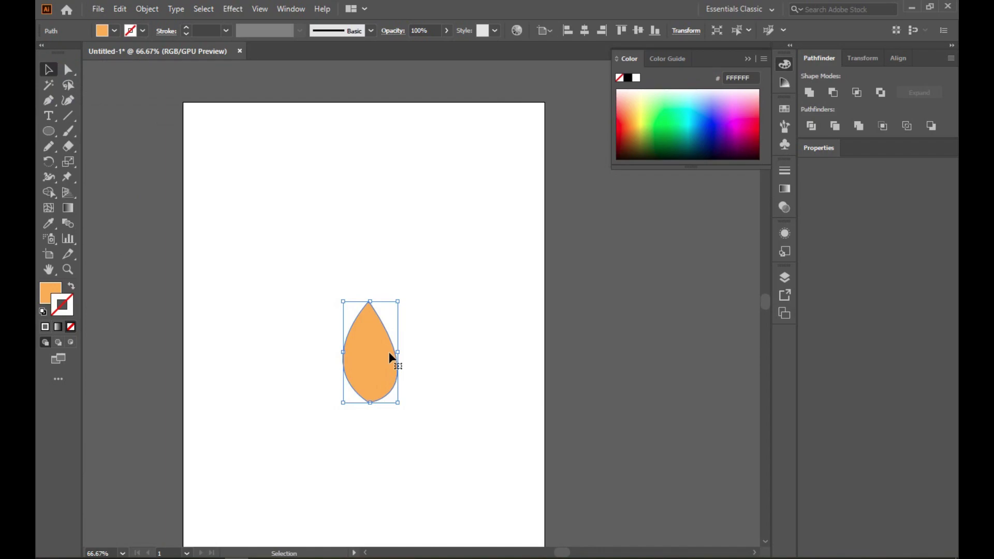
{"action": "scroll", "coordinate": [318, 423], "scroll_direction": "up", "scroll_amount": 3}
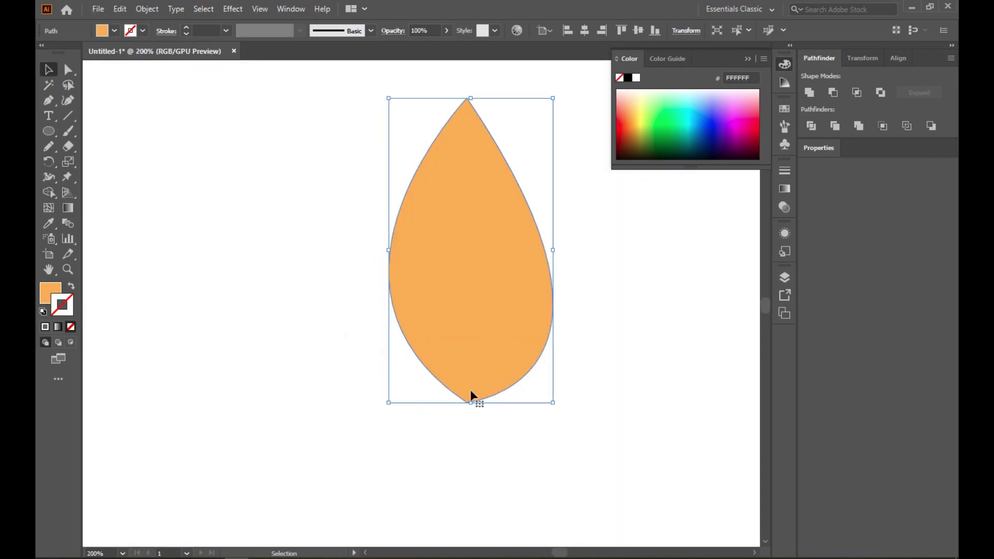
{"action": "left_click_drag", "start_coordinate": [470, 393], "coordinate": [364, 433]}
{"action": "left_click", "coordinate": [577, 412]}
{"action": "scroll", "coordinate": [412, 375], "scroll_direction": "down", "scroll_amount": 2}
{"action": "scroll", "coordinate": [411, 386], "scroll_direction": "up", "scroll_amount": 1}
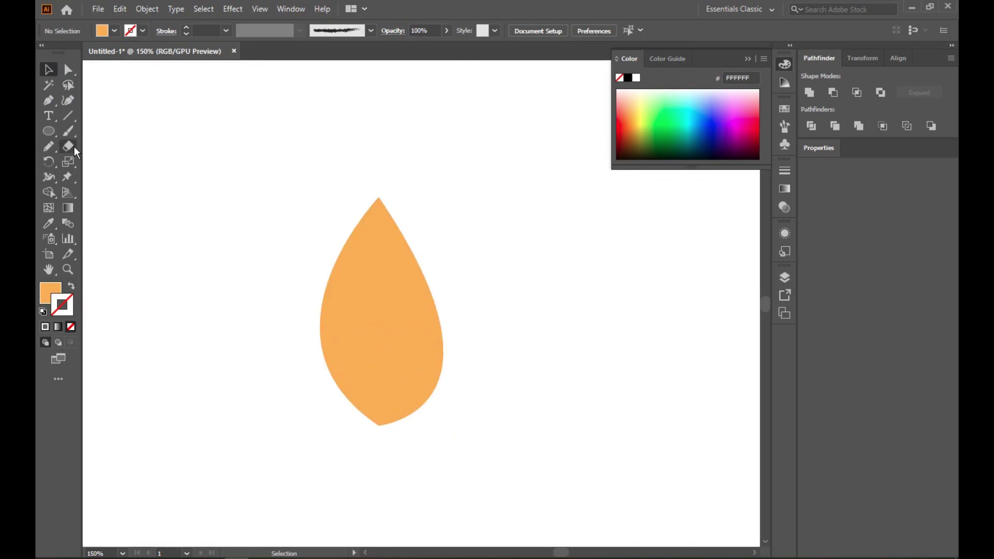
{"action": "left_click", "coordinate": [45, 101]}
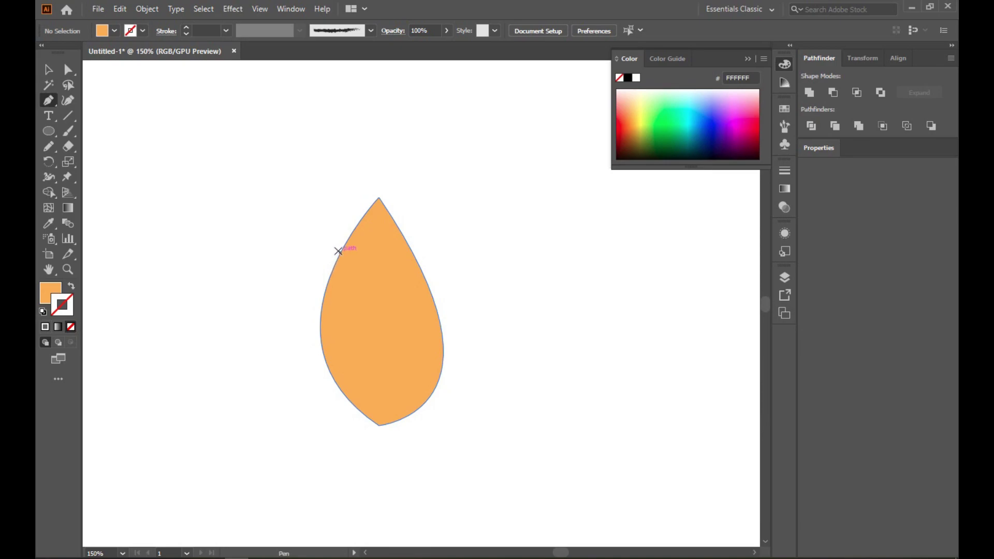
{"action": "scroll", "coordinate": [338, 251], "scroll_direction": "up", "scroll_amount": 4}
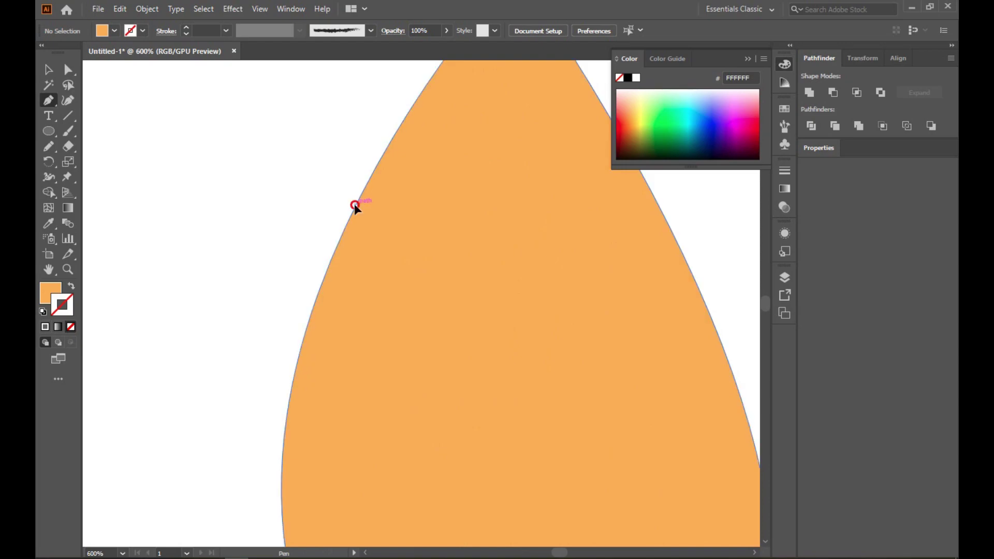
{"action": "left_click", "coordinate": [355, 206]}
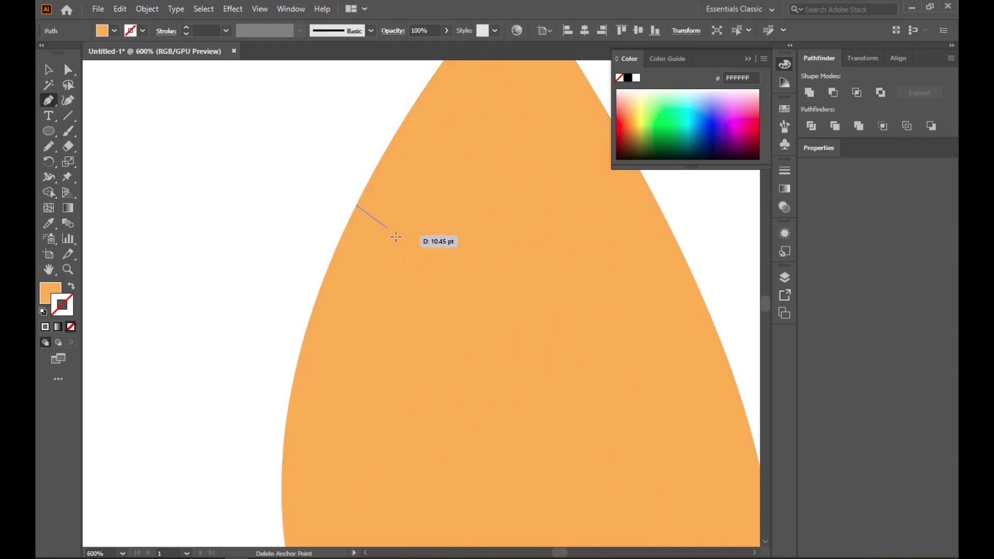
{"action": "left_click", "coordinate": [446, 291]}
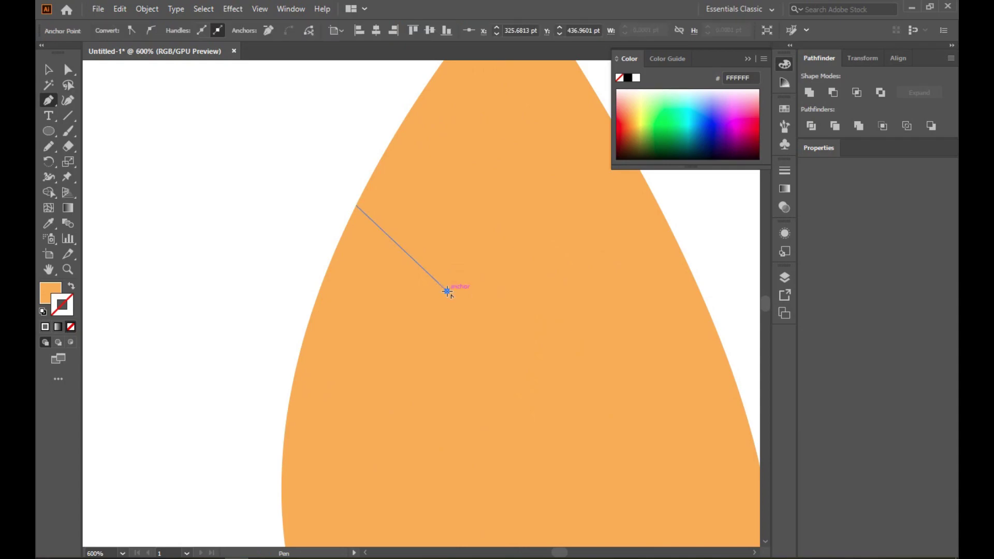
{"action": "left_click", "coordinate": [356, 199]}
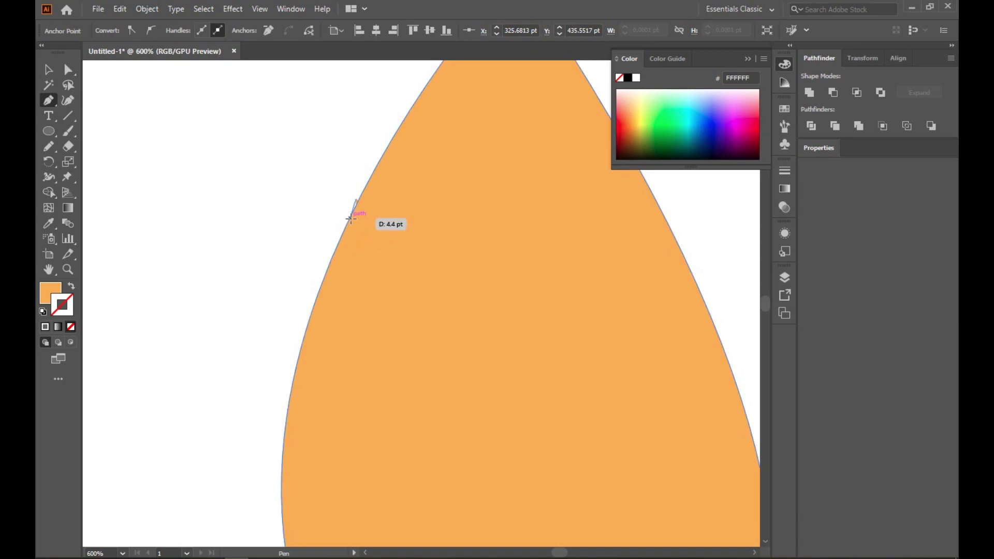
{"action": "key", "text": "Escape"}
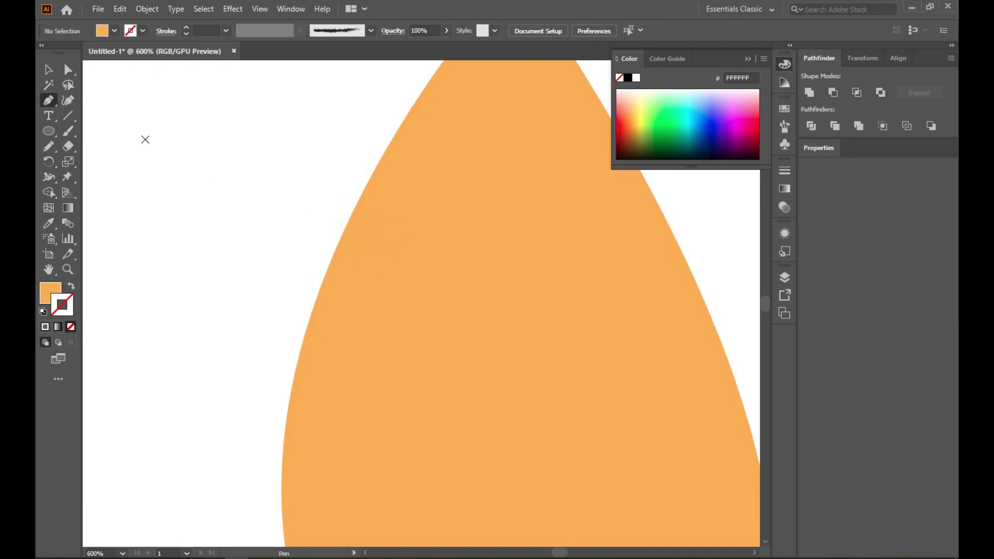
Draw a narrow black-filled triangular notch with the Pen tool on the leaf's upper left edge, pointing inward and down
{"action": "left_click", "coordinate": [115, 32]}
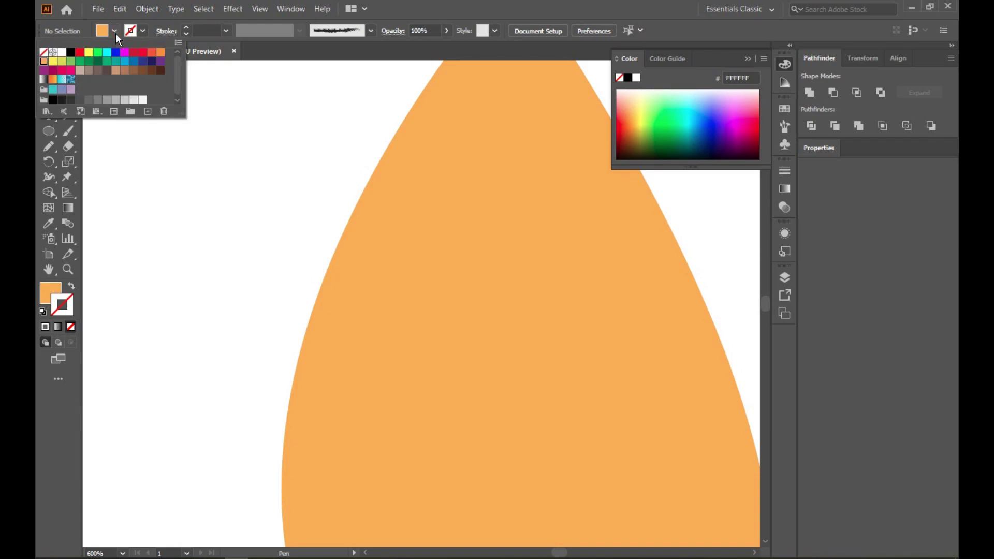
{"action": "left_click", "coordinate": [72, 54]}
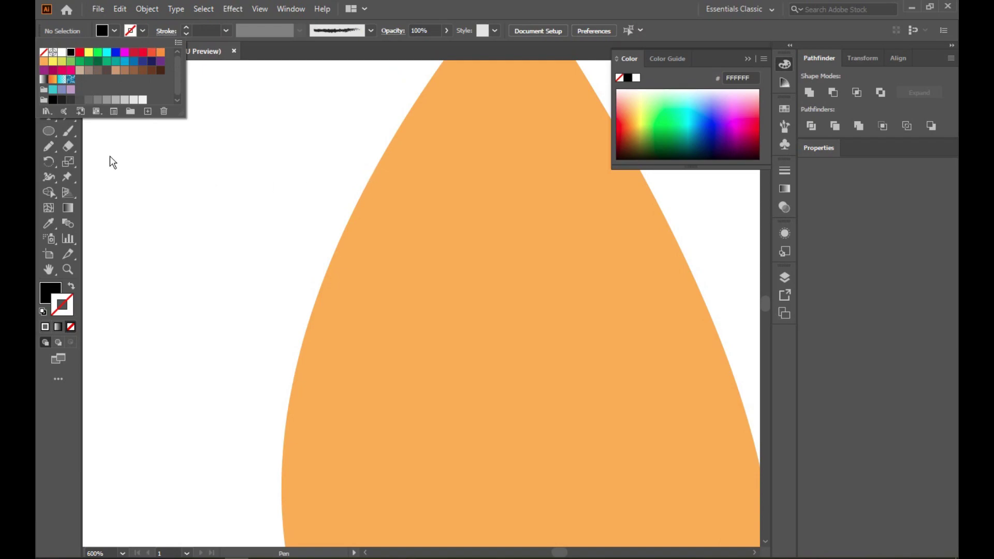
{"action": "key", "text": "Escape"}
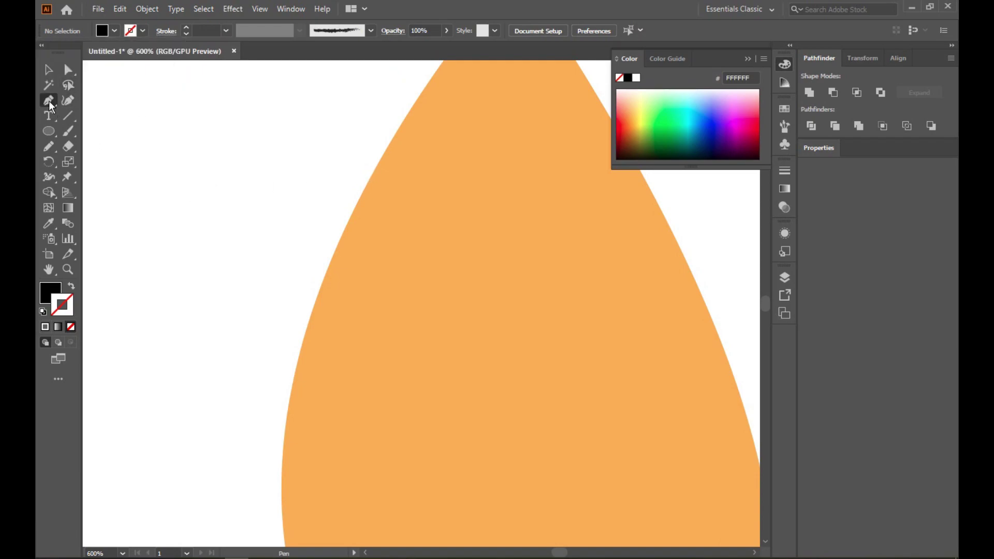
{"action": "left_click", "coordinate": [365, 185]}
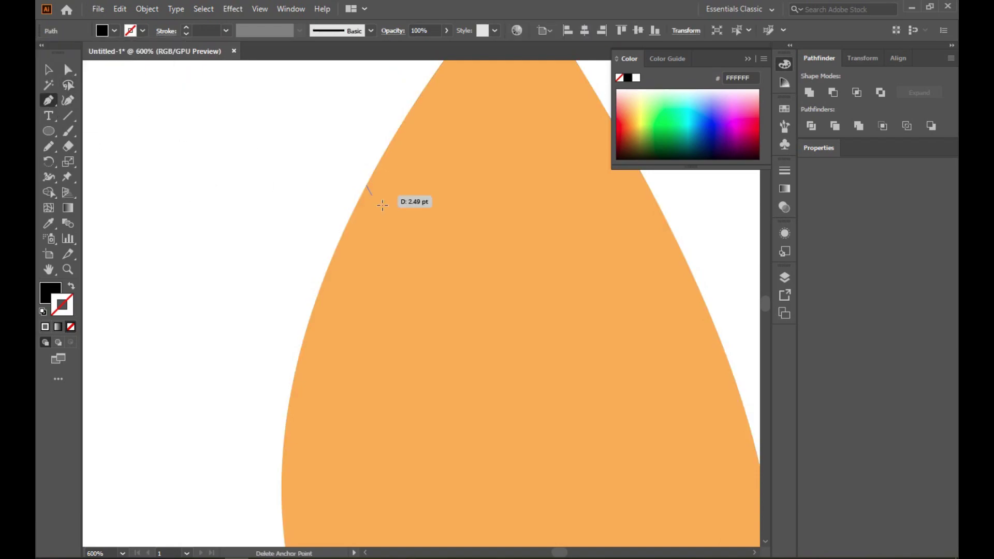
{"action": "left_click", "coordinate": [434, 242]}
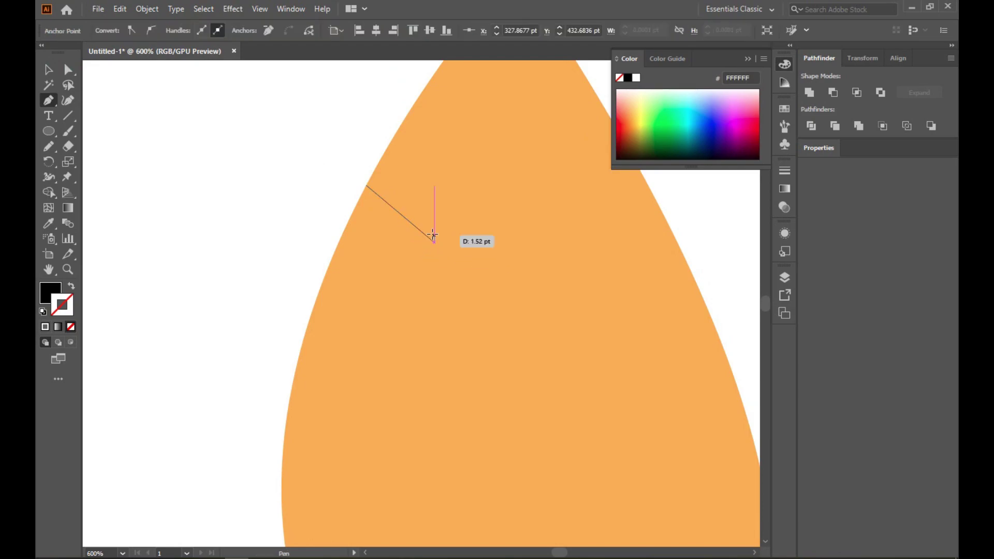
{"action": "left_click", "coordinate": [377, 164]}
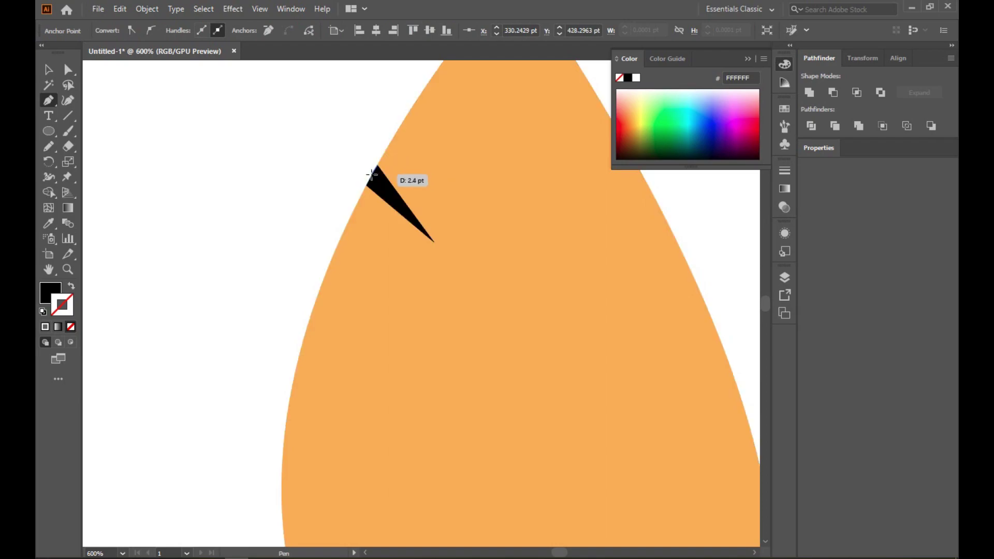
{"action": "left_click", "coordinate": [367, 184]}
{"action": "left_click", "coordinate": [171, 182], "text": "ctrl"}
{"action": "scroll", "coordinate": [212, 215], "scroll_direction": "down", "scroll_amount": 2}
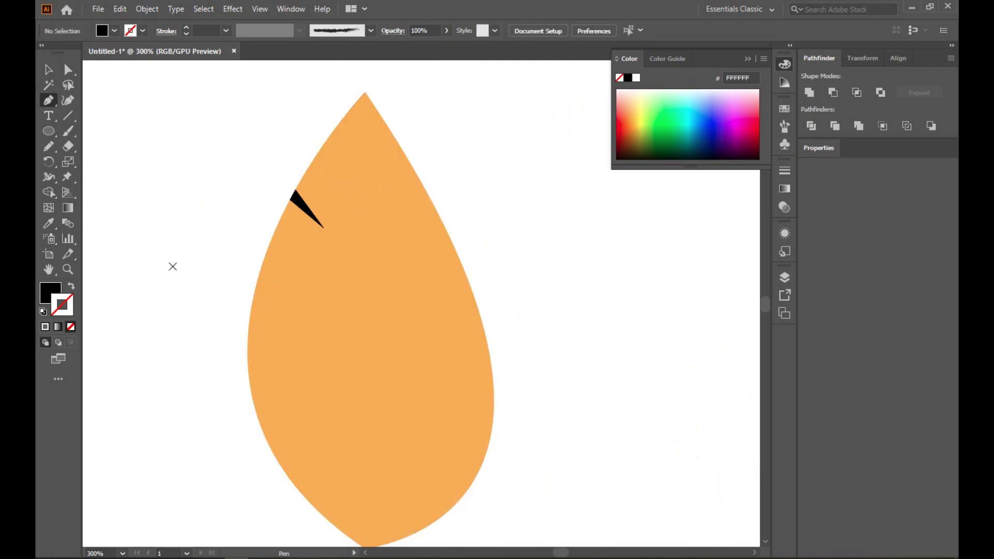
Draw a second, larger black triangular notch on the middle of the leaf's left edge, pointing inward and down
{"action": "left_click", "coordinate": [248, 336]}
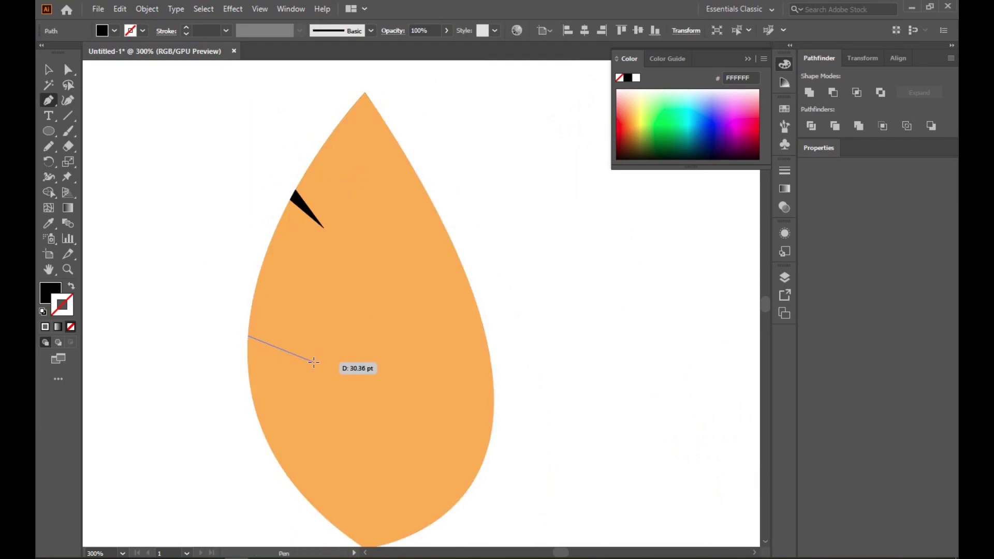
{"action": "left_click_drag", "start_coordinate": [297, 371], "coordinate": [250, 319]}
{"action": "key", "text": "ctrl+space"}
{"action": "left_click", "coordinate": [251, 319]}
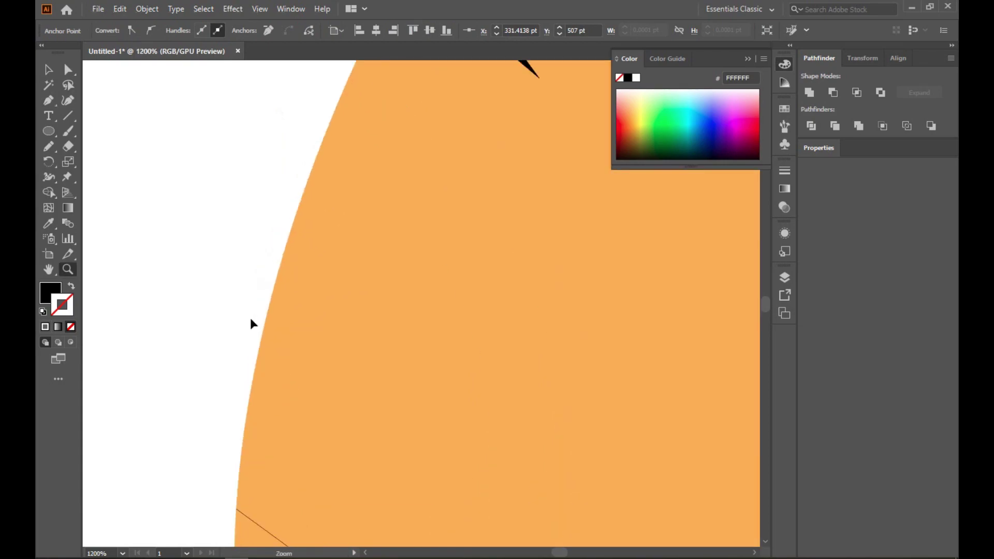
{"action": "left_click", "coordinate": [250, 320], "text": "ctrl"}
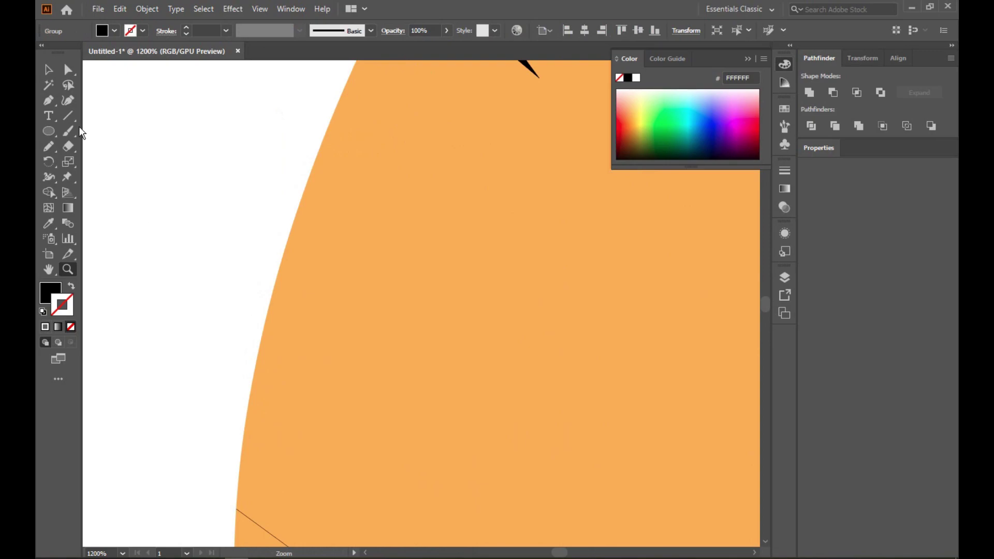
{"action": "left_click", "coordinate": [49, 99]}
{"action": "left_click_drag", "start_coordinate": [235, 443], "coordinate": [306, 243]}
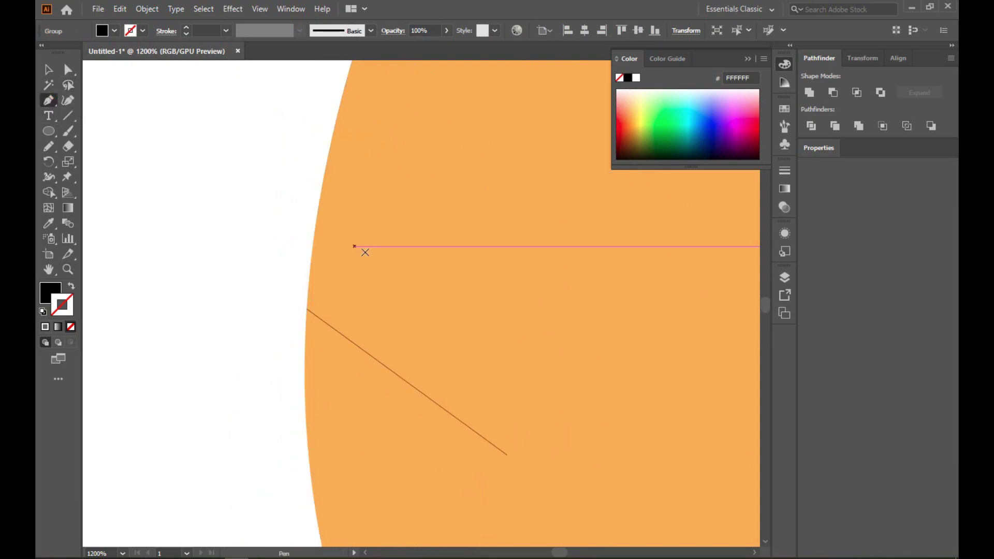
{"action": "left_click", "coordinate": [507, 452]}
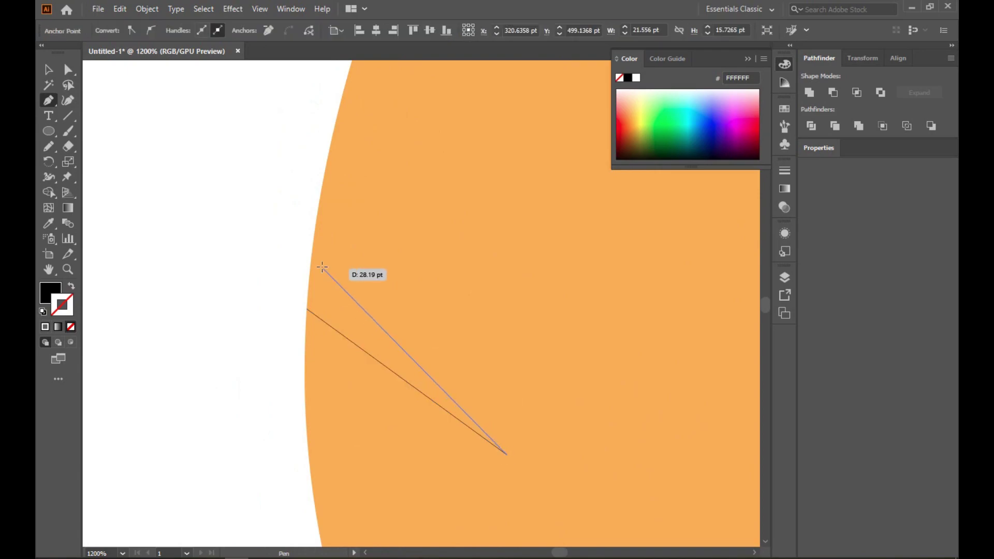
{"action": "left_click", "coordinate": [313, 231]}
{"action": "left_click", "coordinate": [307, 309]}
Draw a long, narrow black midrib with the Pen tool, tapering from below the leaf's base up to its tip
{"action": "scroll", "coordinate": [338, 303], "scroll_direction": "down", "scroll_amount": 10}
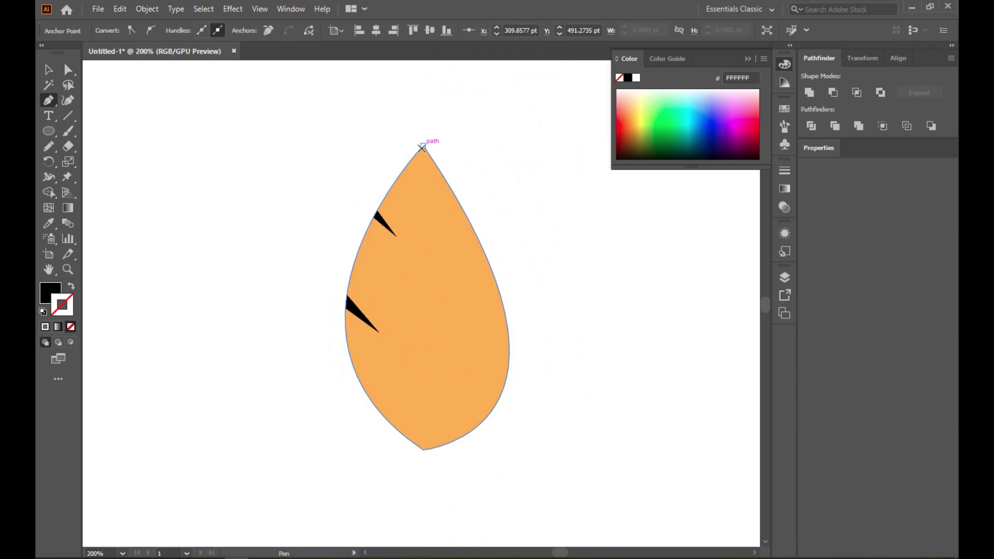
{"action": "left_click", "coordinate": [422, 147]}
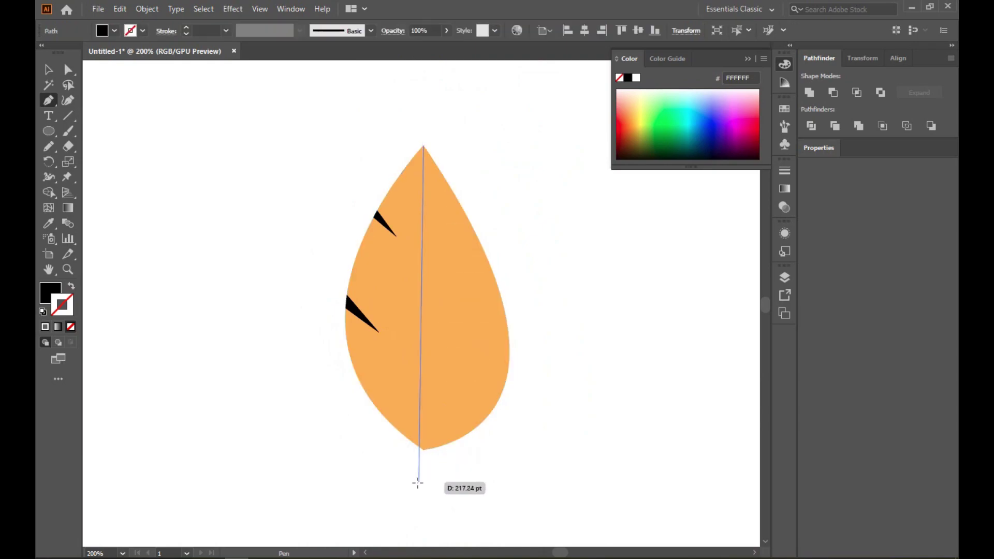
{"action": "left_click_drag", "start_coordinate": [418, 479], "coordinate": [430, 467]}
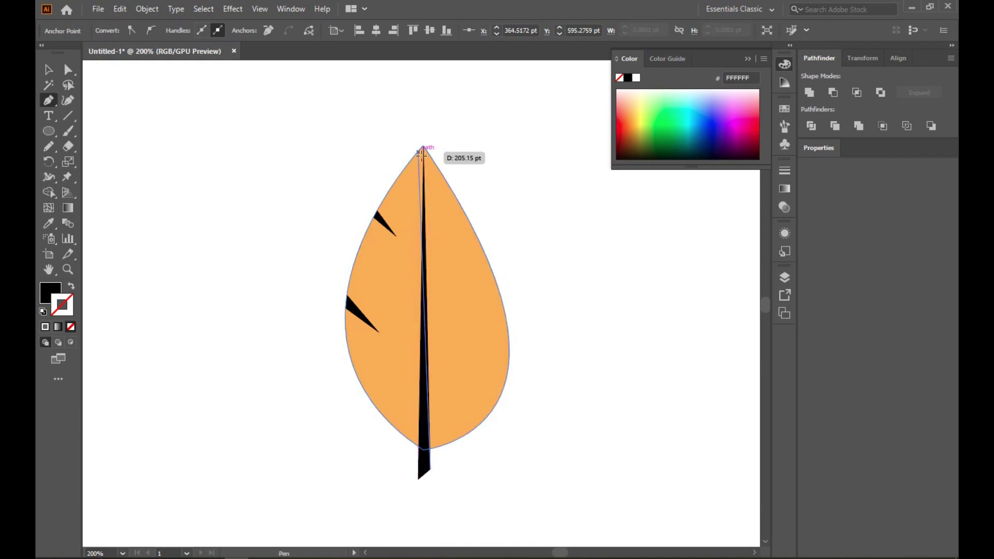
{"action": "scroll", "coordinate": [423, 189], "scroll_direction": "up", "scroll_amount": 4}
{"action": "left_click_drag", "start_coordinate": [416, 93], "coordinate": [407, 346]}
{"action": "scroll", "coordinate": [406, 345], "scroll_direction": "up", "scroll_amount": 3}
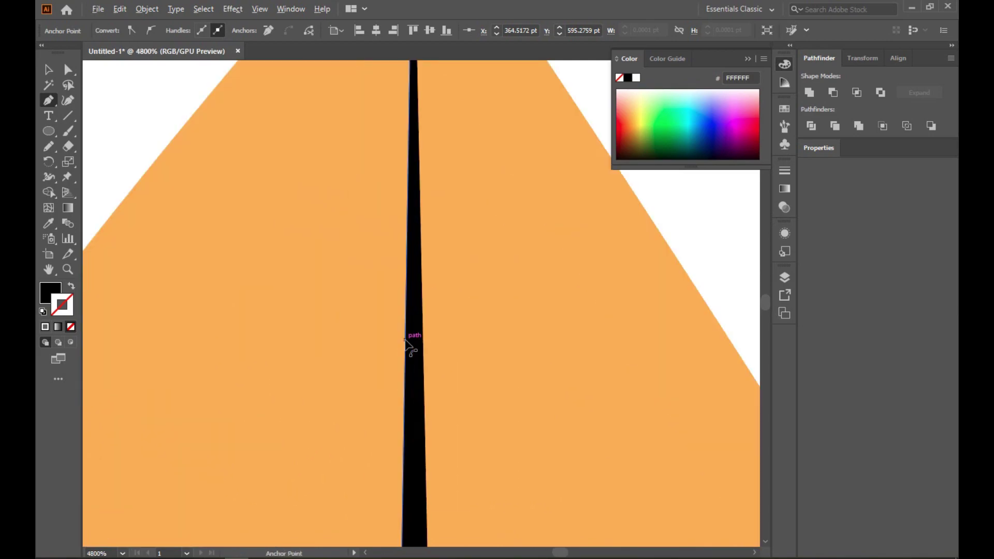
{"action": "left_click_drag", "start_coordinate": [402, 146], "coordinate": [450, 308]}
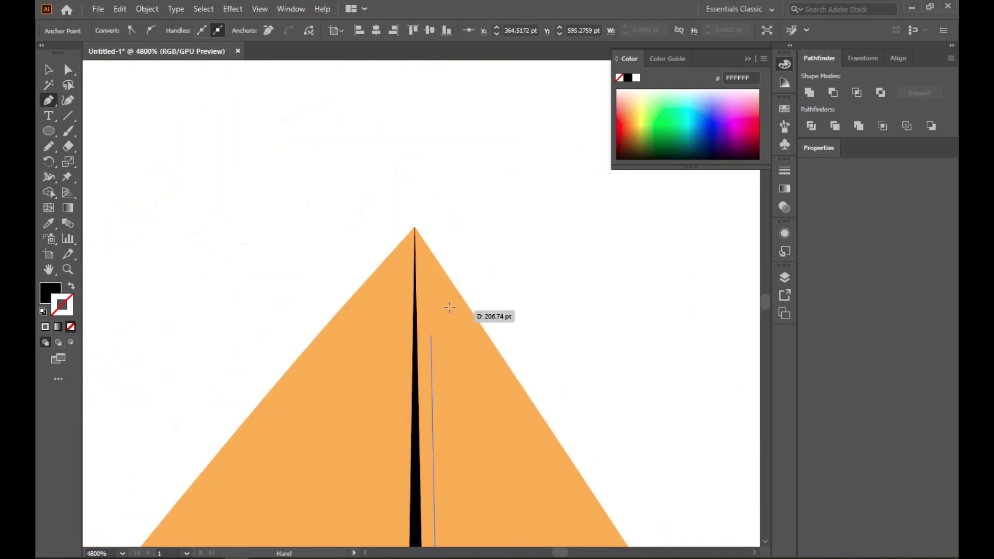
{"action": "left_click", "coordinate": [414, 226]}
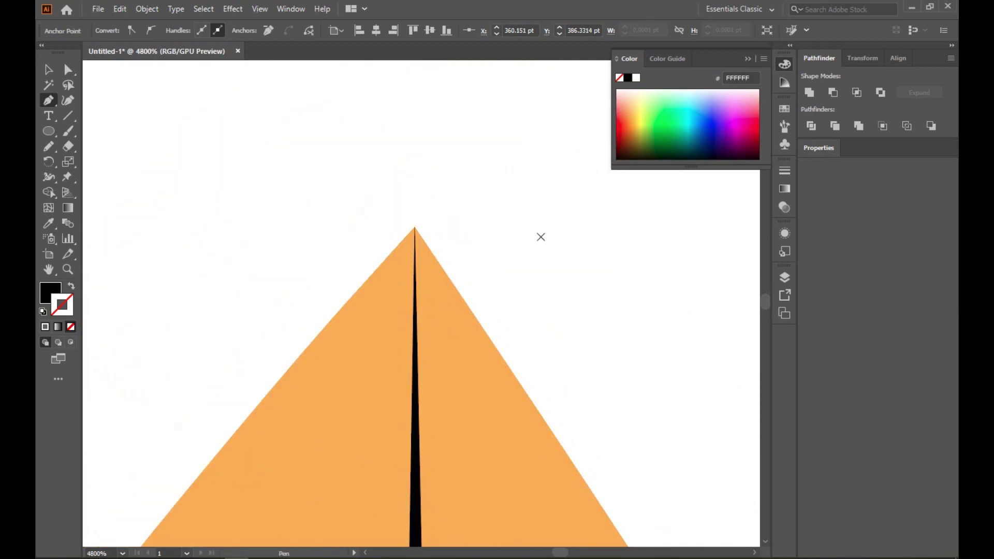
Move the two black notches on the left edge slightly further down along the leaf
{"action": "left_click", "coordinate": [48, 69]}
{"action": "scroll", "coordinate": [182, 202], "scroll_direction": "down", "scroll_amount": 3}
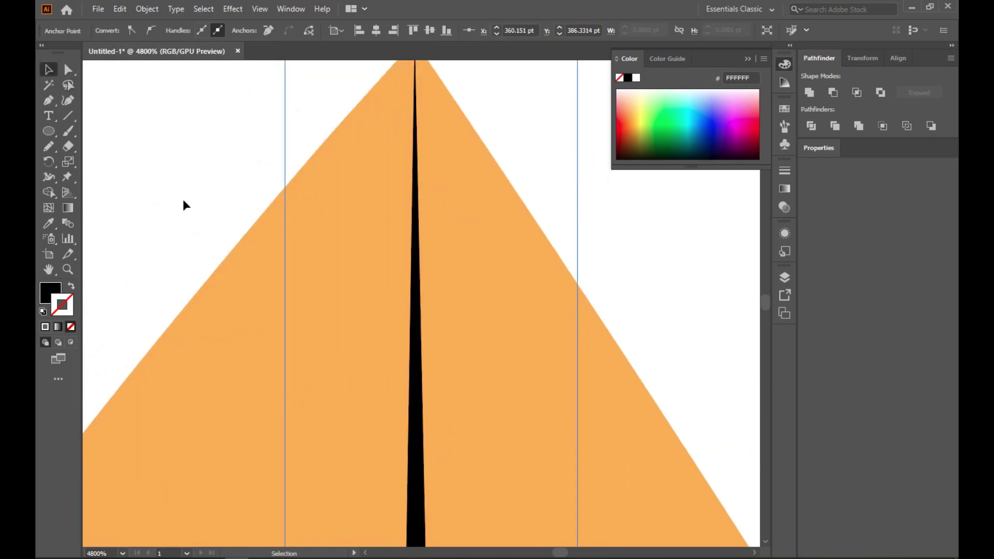
{"action": "key", "text": "super"}
{"action": "key", "text": "Escape"}
{"action": "scroll", "coordinate": [182, 200], "scroll_direction": "down", "scroll_amount": 8}
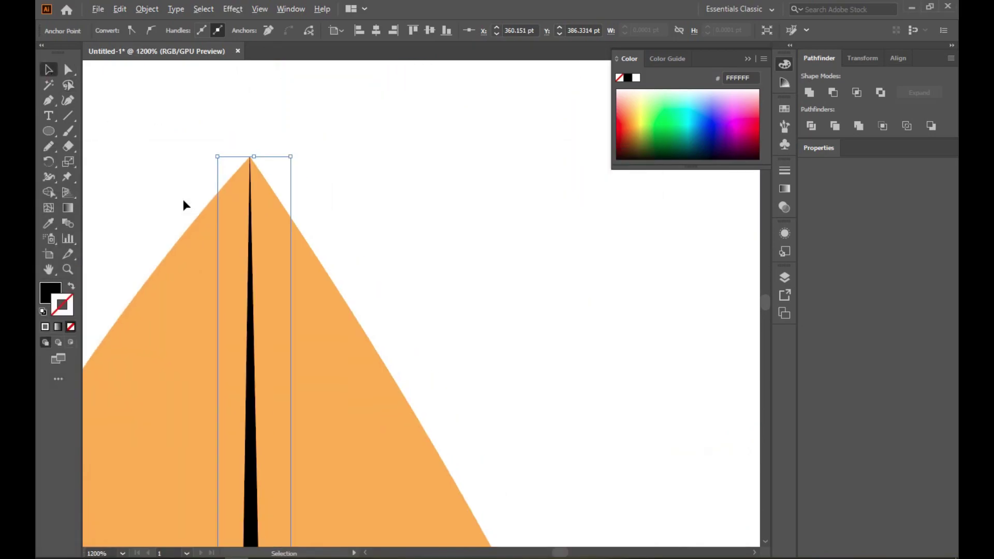
{"action": "left_click_drag", "start_coordinate": [298, 295], "coordinate": [494, 188]}
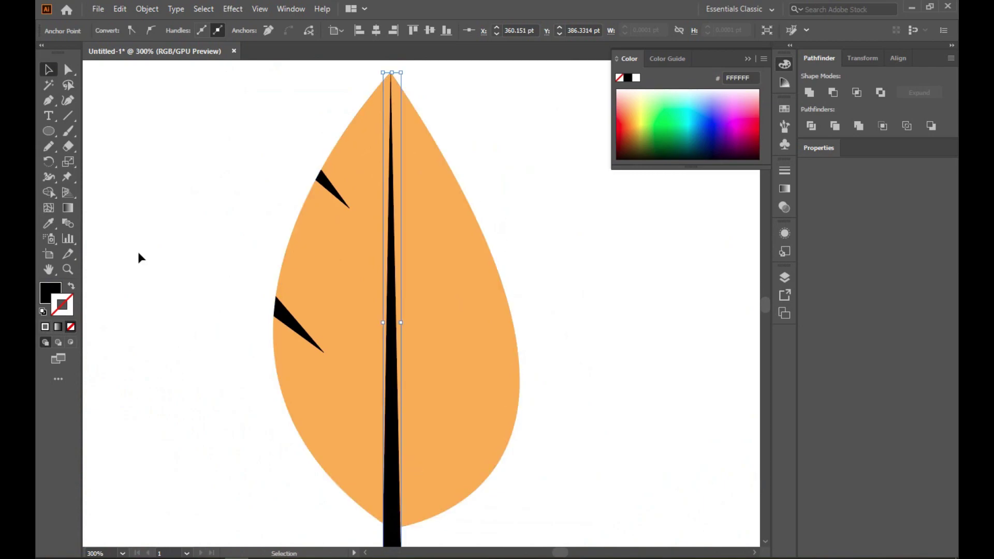
{"action": "left_click", "coordinate": [50, 101]}
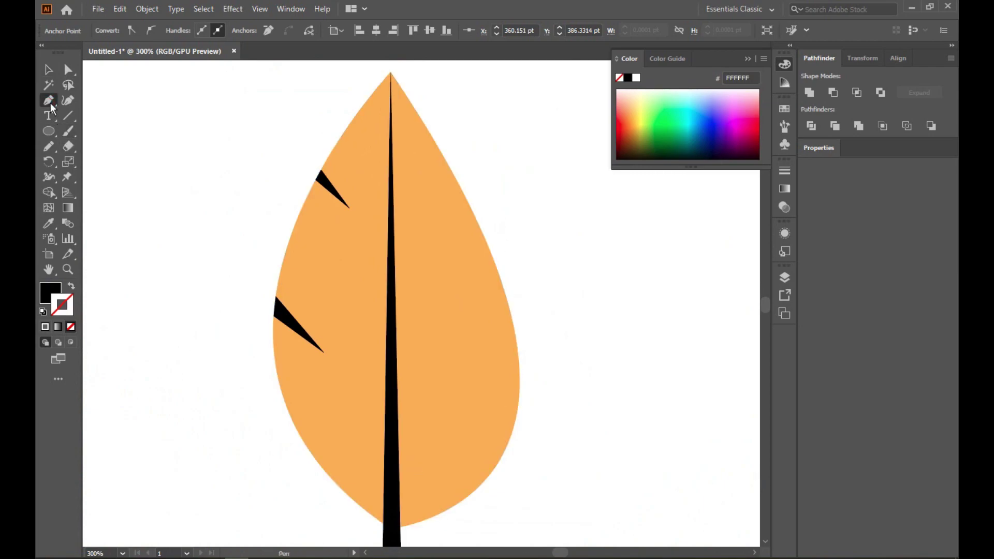
{"action": "left_click", "coordinate": [50, 73]}
{"action": "left_click", "coordinate": [359, 210]}
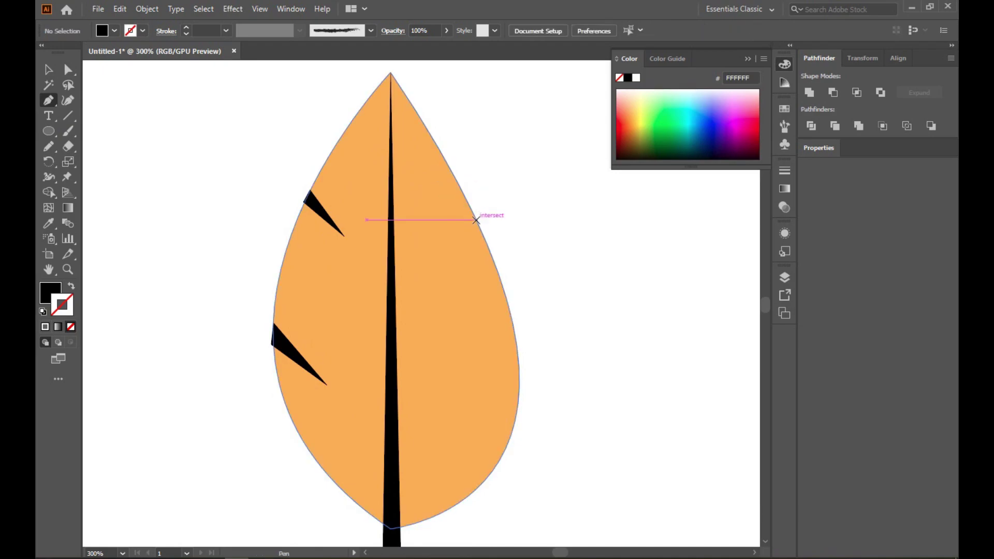
Draw a black triangular notch with the Pen tool on the leaf's upper right edge, pointing inward and down
{"action": "left_click", "coordinate": [476, 221]}
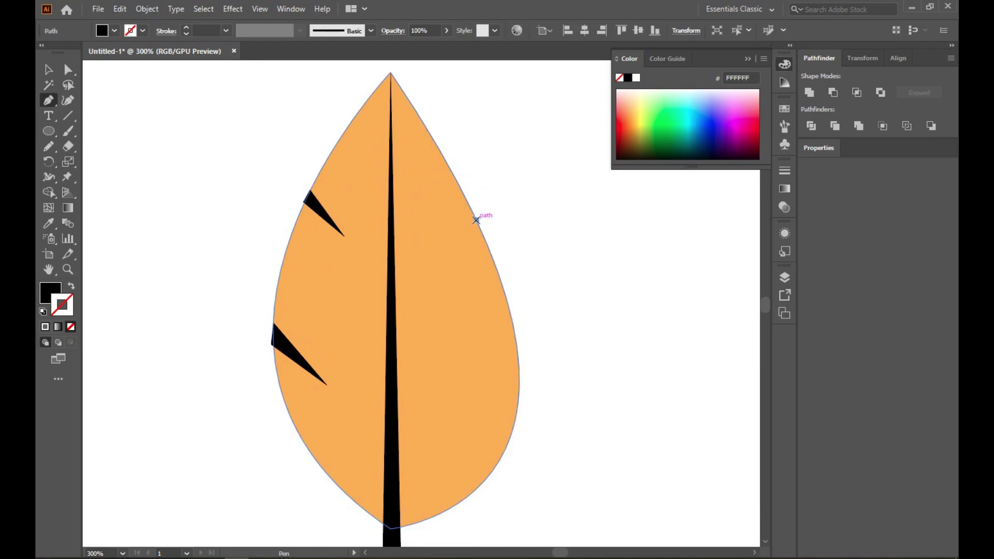
{"action": "left_click", "coordinate": [448, 263]}
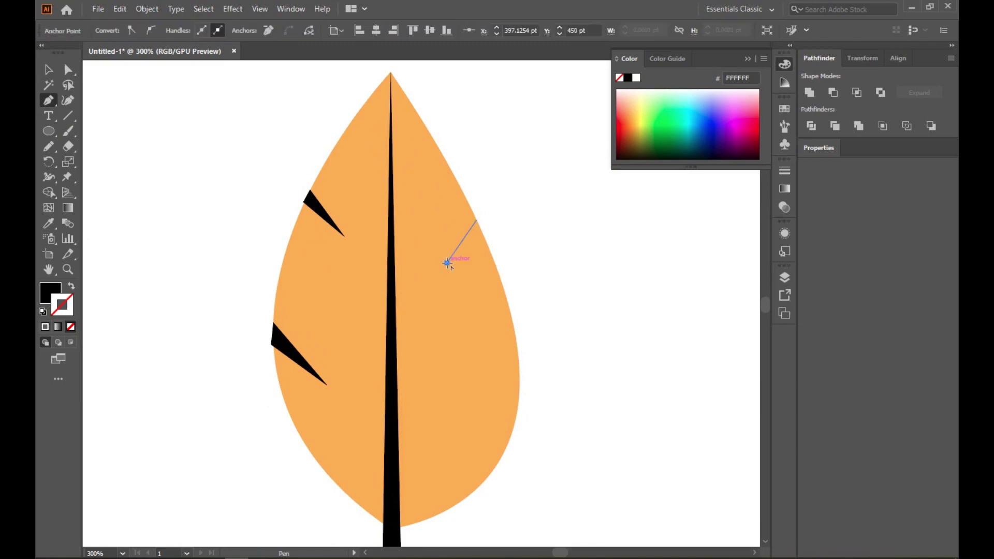
{"action": "left_click", "coordinate": [484, 237]}
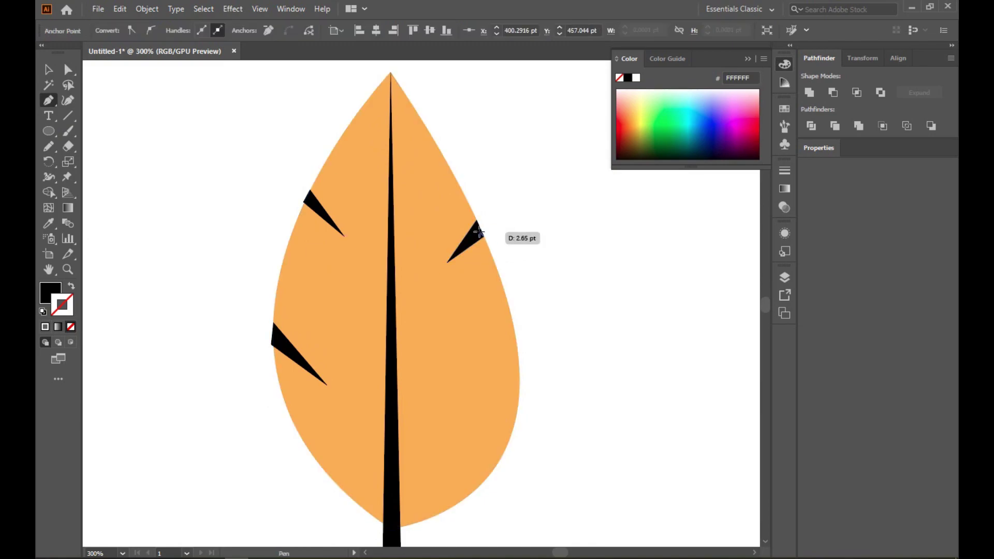
{"action": "left_click", "coordinate": [476, 221]}
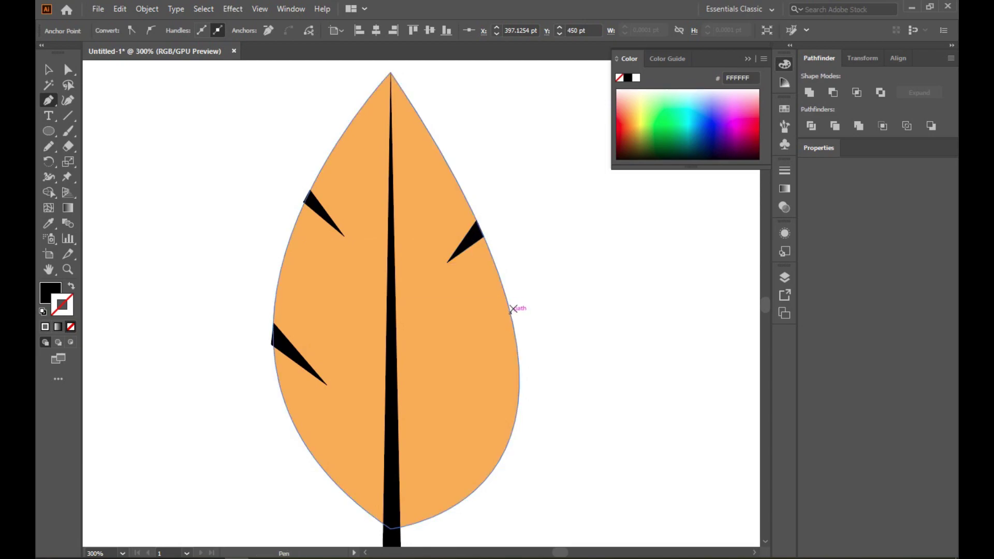
Draw a larger black triangular notch on the middle of the leaf's right edge, pointing inward and down
{"action": "left_click", "coordinate": [507, 307]}
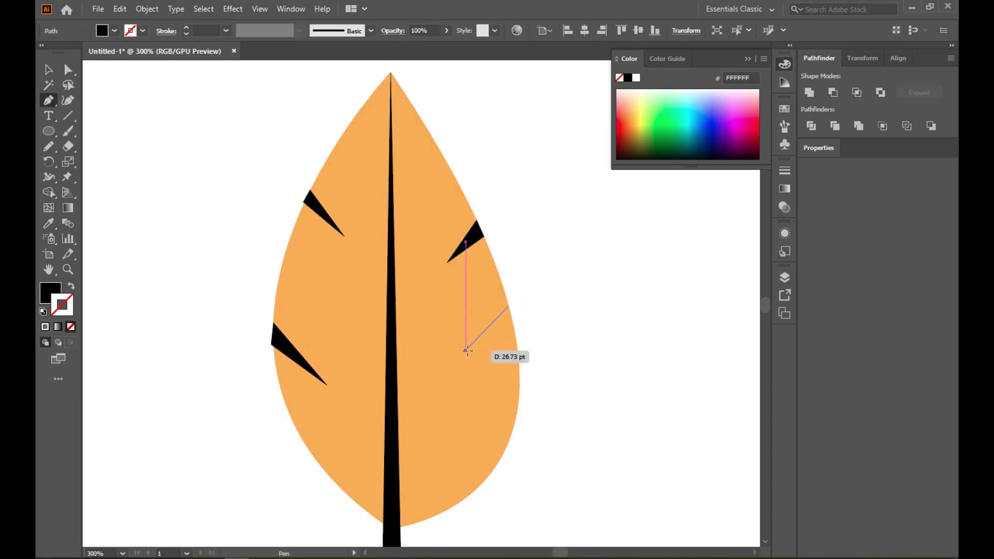
{"action": "left_click", "coordinate": [469, 374]}
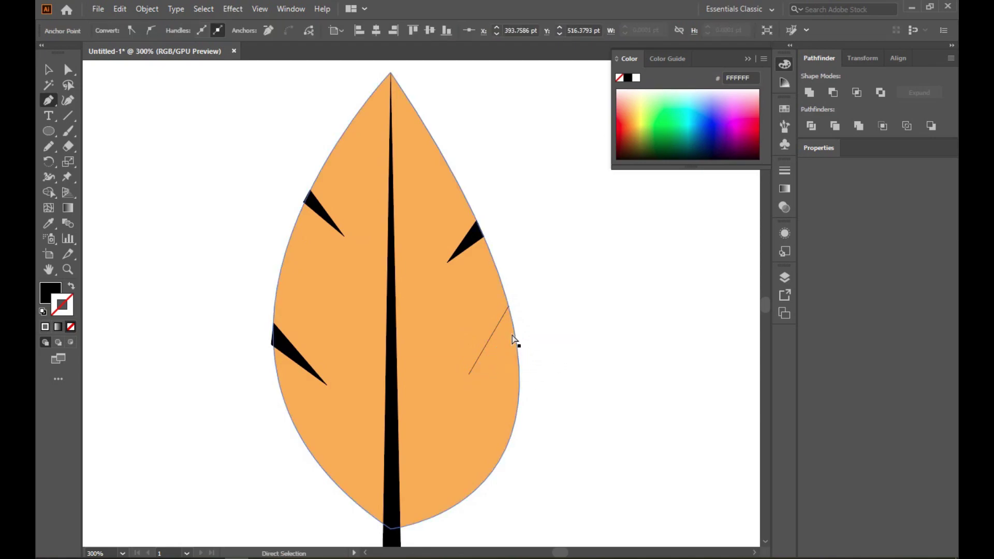
{"action": "key", "text": "ctrl+z"}
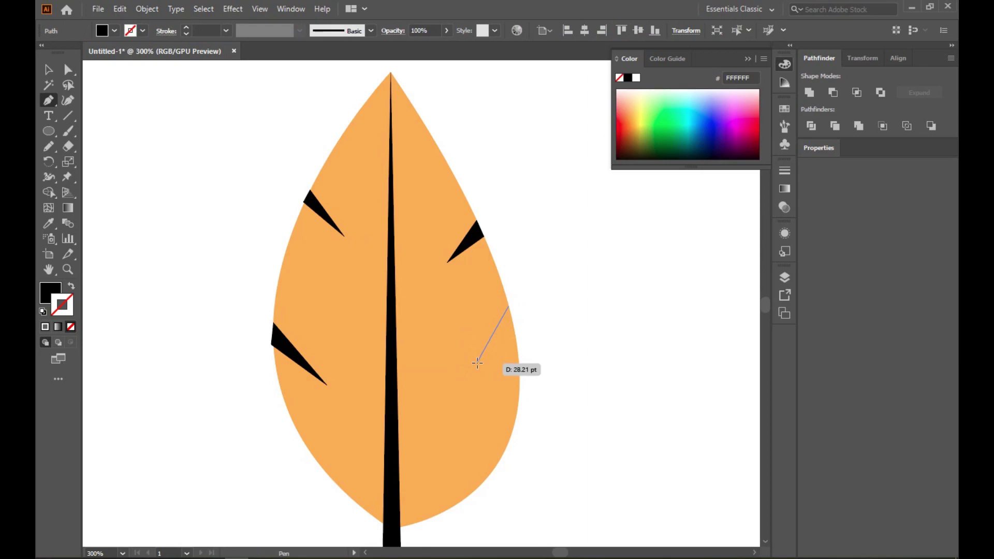
{"action": "left_click", "coordinate": [476, 369]}
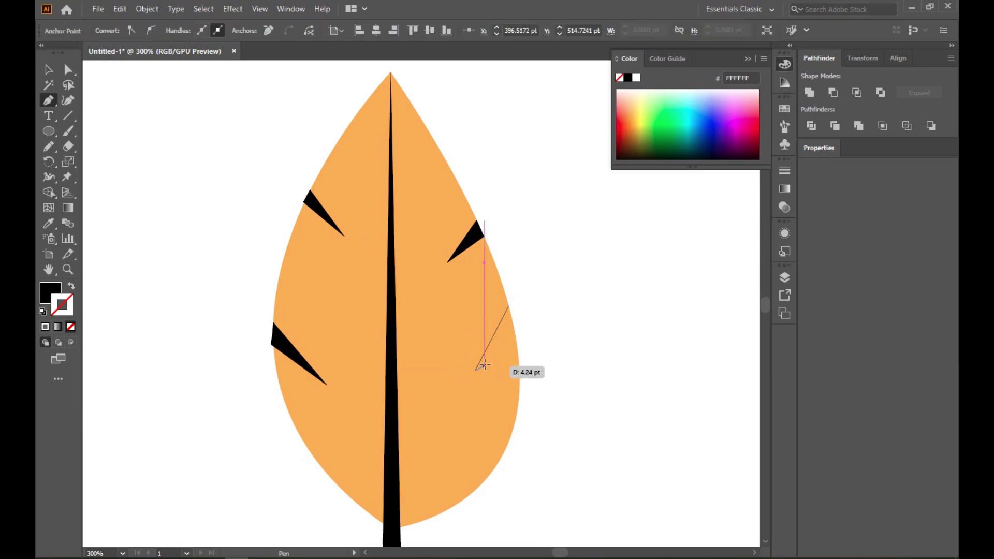
{"action": "left_click", "coordinate": [516, 336]}
{"action": "left_click", "coordinate": [508, 305]}
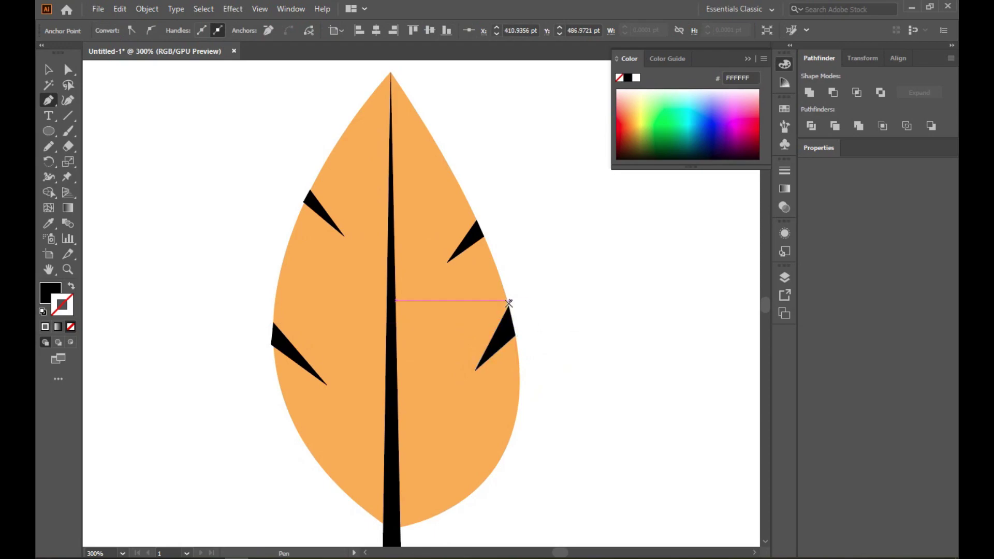
Cut the four black notches out of the orange leaf's edges using Minus Front and the Shape Builder tool
{"action": "left_click", "coordinate": [49, 70]}
{"action": "left_click_drag", "start_coordinate": [520, 150], "coordinate": [472, 475]}
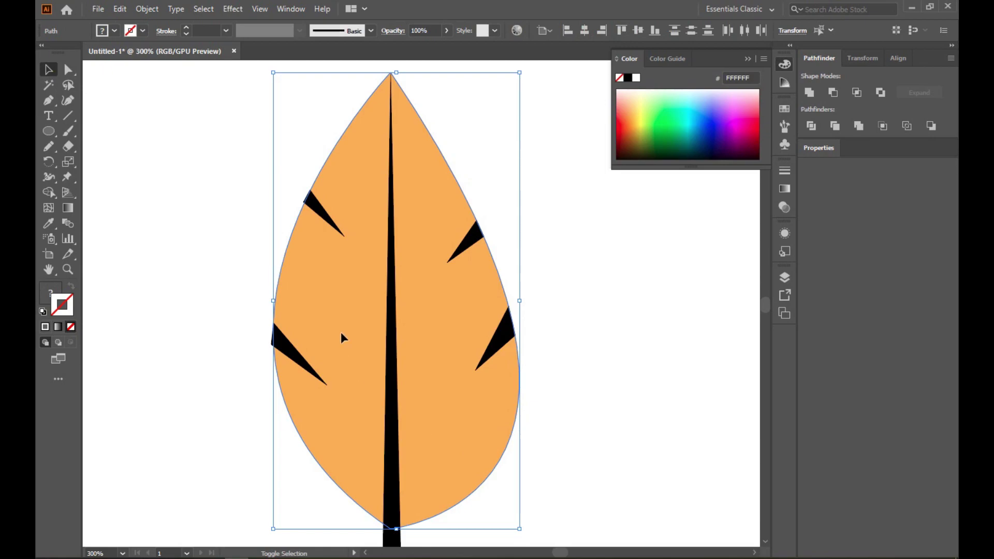
{"action": "left_click", "coordinate": [304, 347], "text": "shift"}
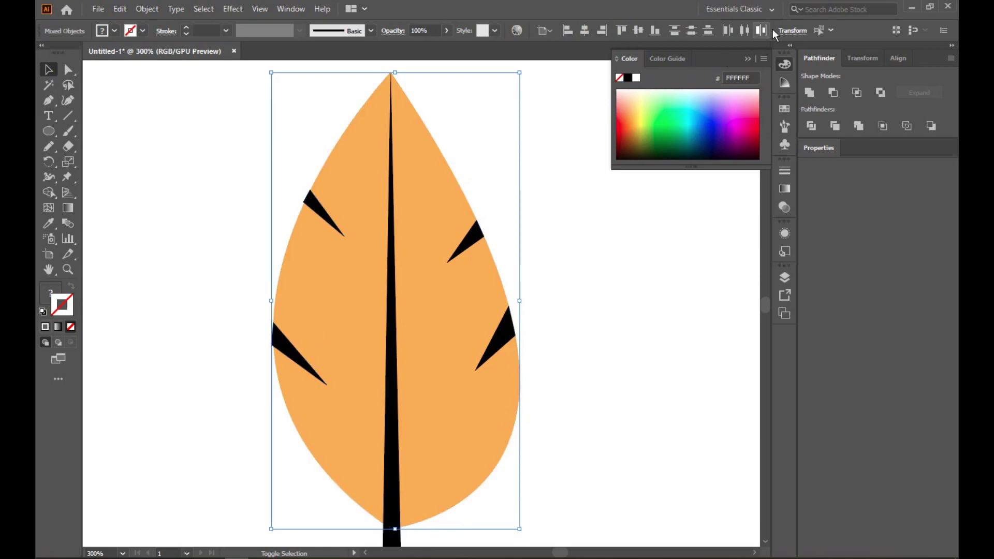
{"action": "left_click", "coordinate": [831, 94]}
{"action": "key", "text": "shift+m"}
{"action": "left_click_drag", "start_coordinate": [557, 311], "coordinate": [508, 348]}
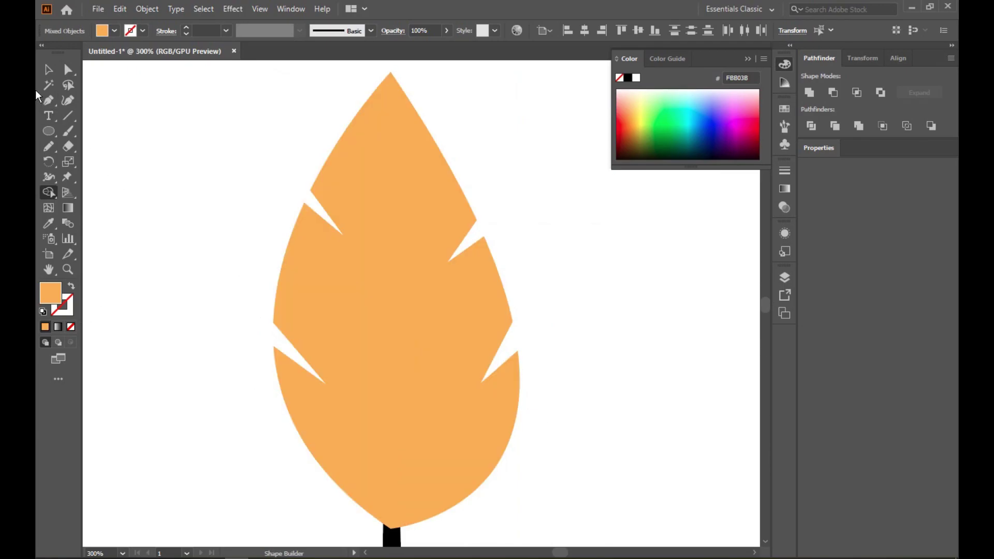
Try to bring the black midrib in front of the orange leaf with Bring to Front
{"action": "left_click", "coordinate": [48, 70]}
{"action": "scroll", "coordinate": [570, 456], "scroll_direction": "down", "scroll_amount": 3}
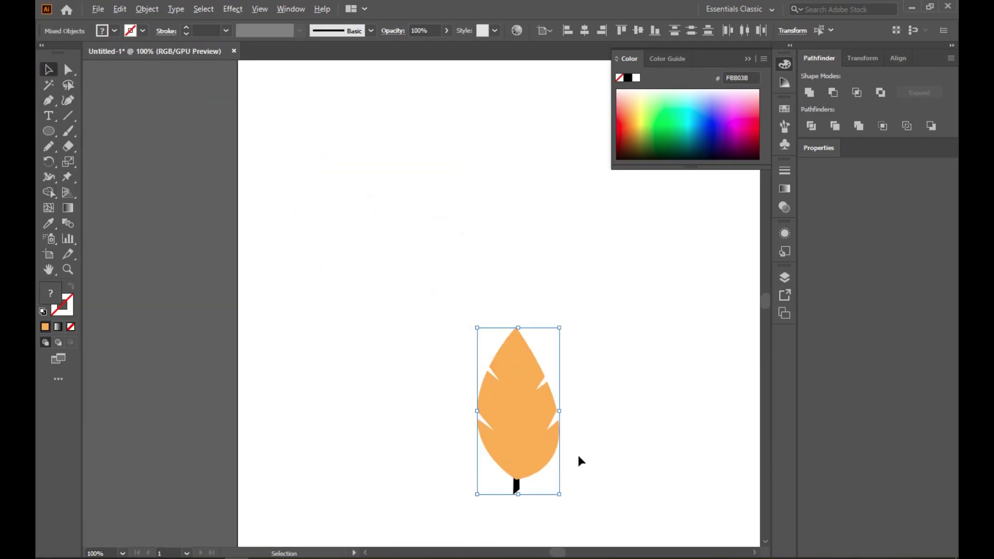
{"action": "scroll", "coordinate": [578, 454], "scroll_direction": "up", "scroll_amount": 2}
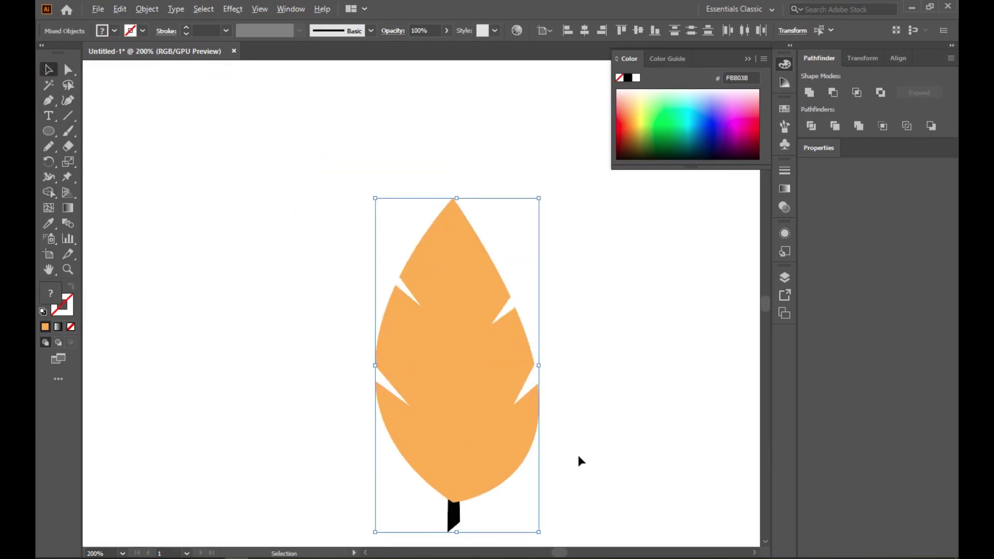
{"action": "right_click", "coordinate": [452, 523]}
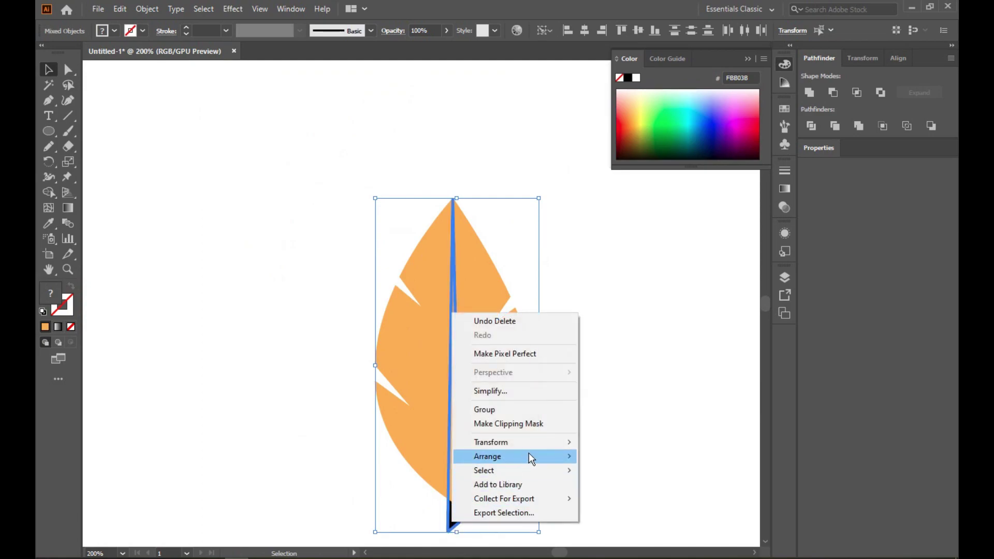
{"action": "mouse_move", "coordinate": [529, 457]}
{"action": "left_click", "coordinate": [616, 455]}
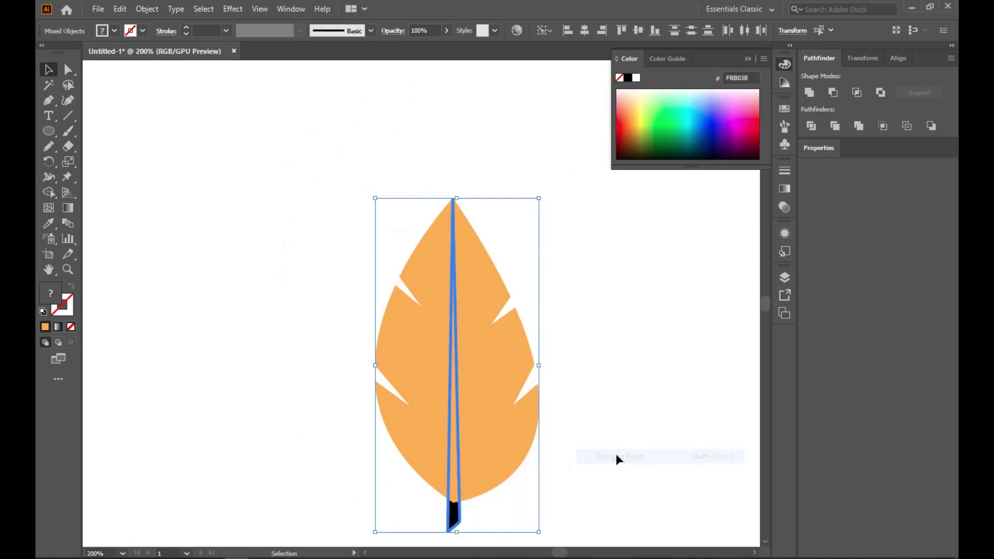
{"action": "left_click", "coordinate": [663, 420]}
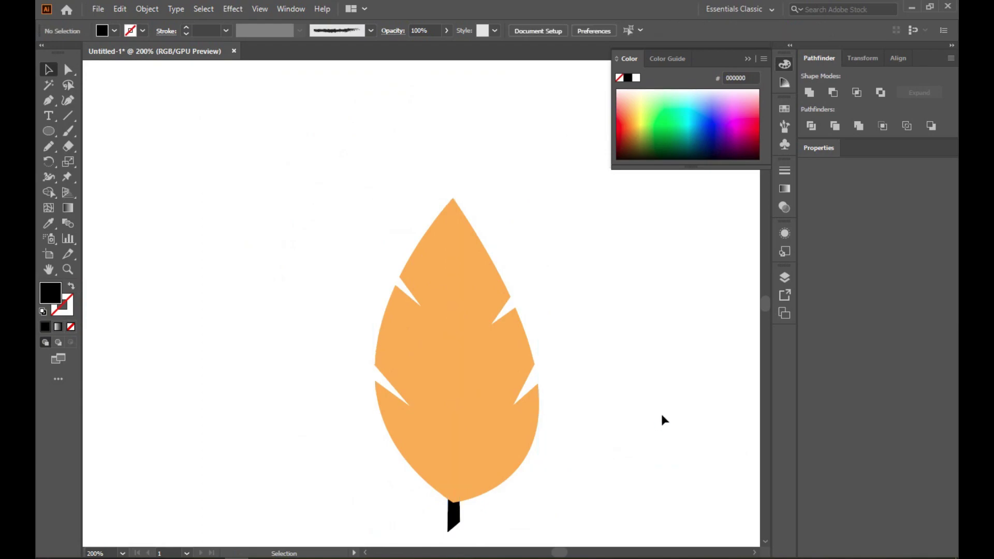
{"action": "left_click", "coordinate": [457, 505]}
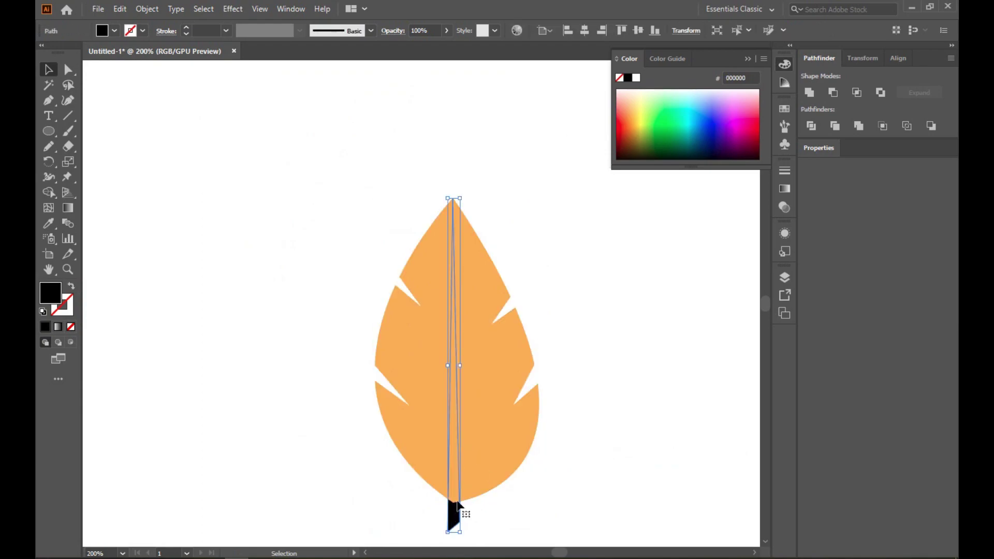
{"action": "right_click", "coordinate": [458, 475]}
{"action": "left_click", "coordinate": [663, 517]}
Send the orange leaf backward behind the black midrib and deselect it
{"action": "right_click", "coordinate": [490, 444]}
{"action": "mouse_move", "coordinate": [551, 378]}
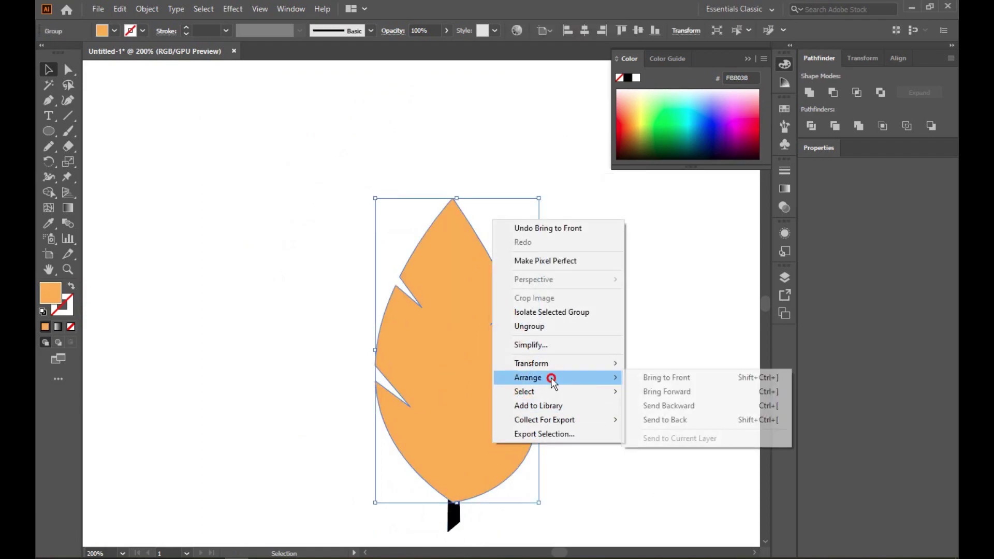
{"action": "left_click", "coordinate": [668, 405]}
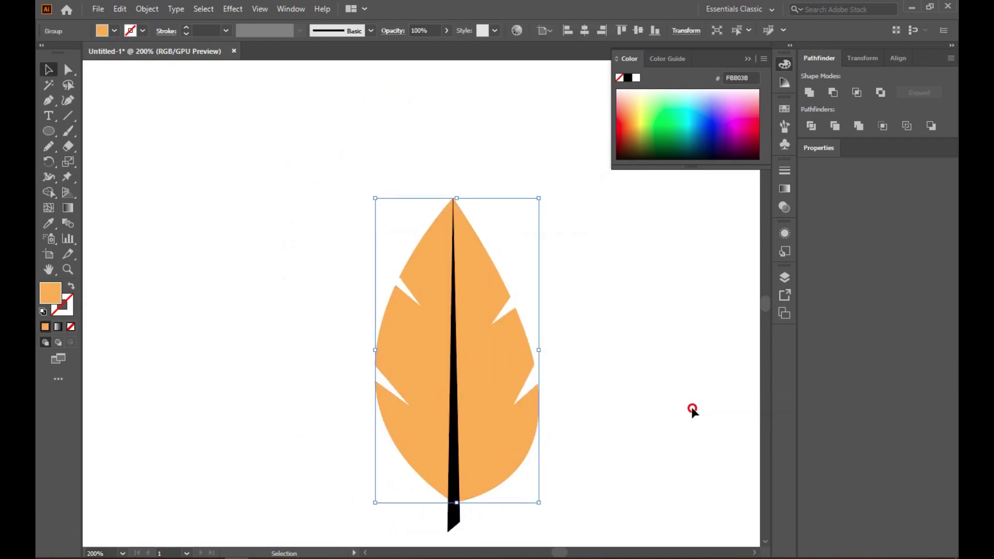
{"action": "left_click", "coordinate": [692, 409]}
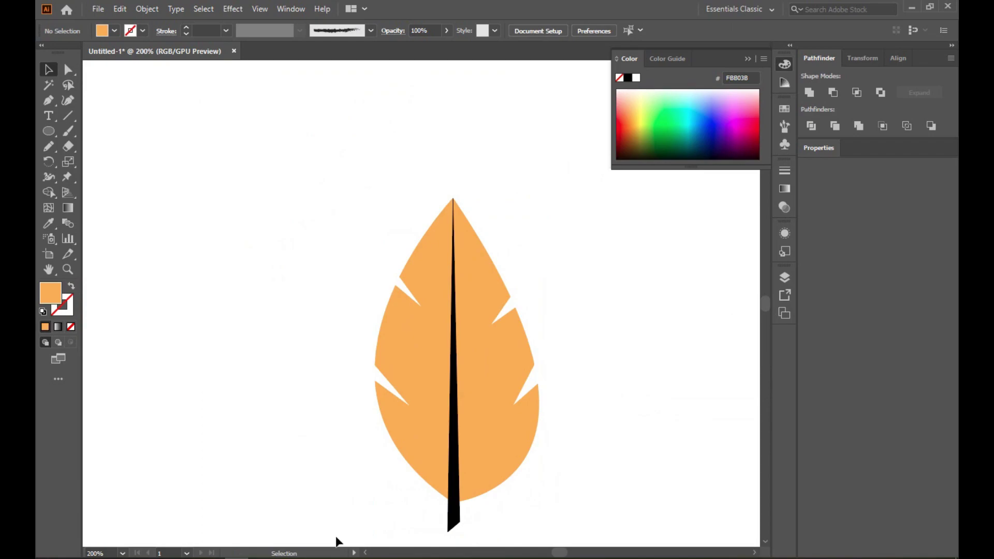
Draw a thin triangular vein with the Pen tool, widest at the midrib's left edge and pointing up and left between the left notches
{"action": "left_click", "coordinate": [46, 103]}
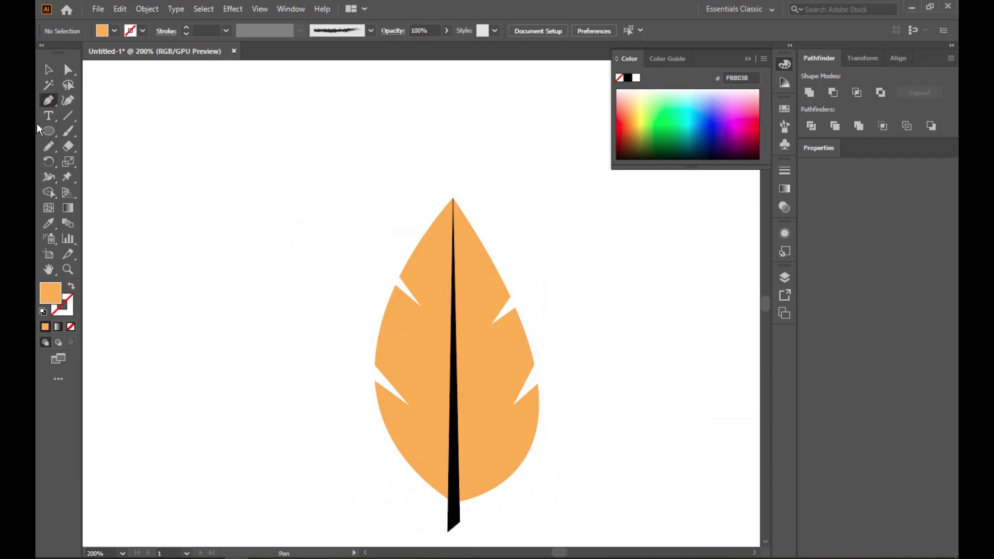
{"action": "left_click", "coordinate": [404, 324]}
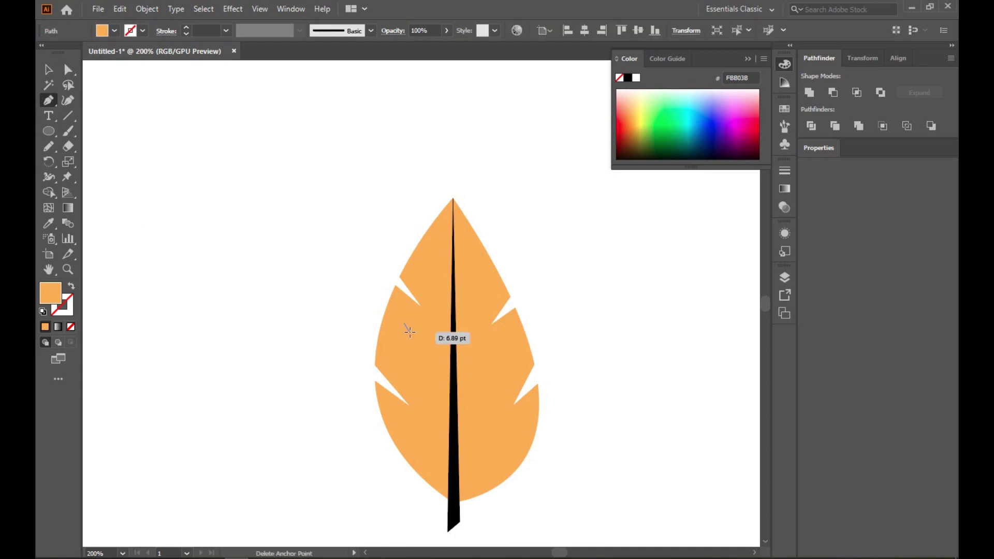
{"action": "left_click", "coordinate": [448, 365]}
{"action": "left_click", "coordinate": [449, 379]}
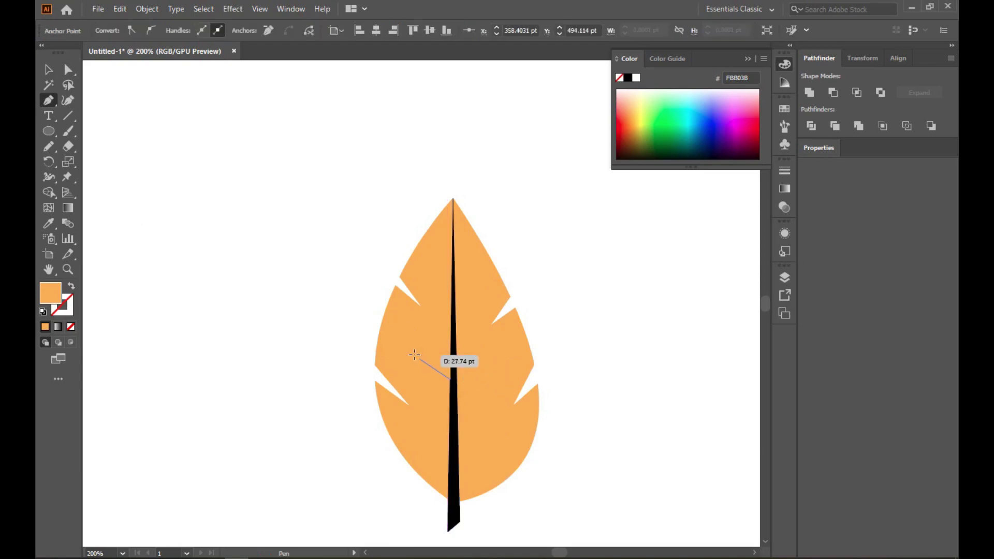
{"action": "left_click", "coordinate": [401, 325]}
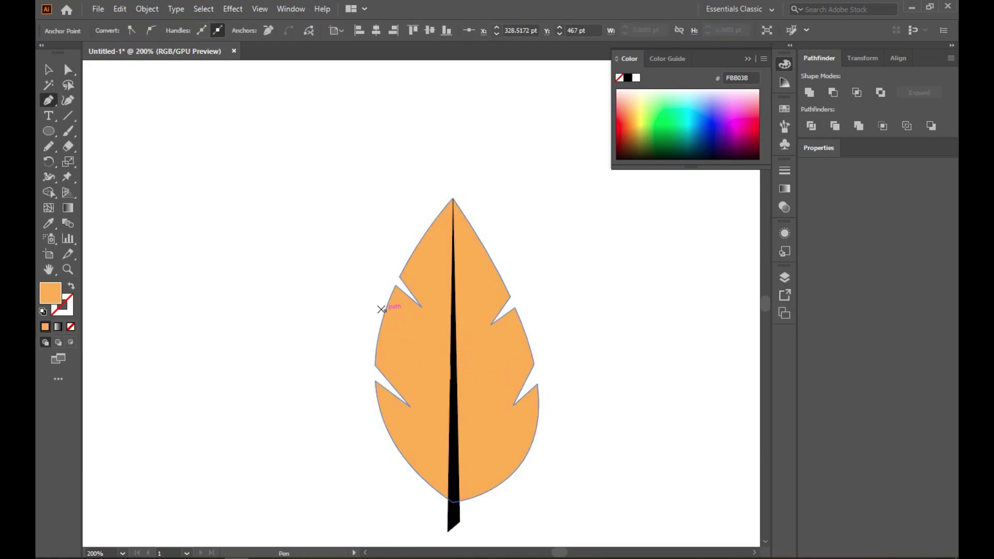
{"action": "left_click", "coordinate": [48, 70]}
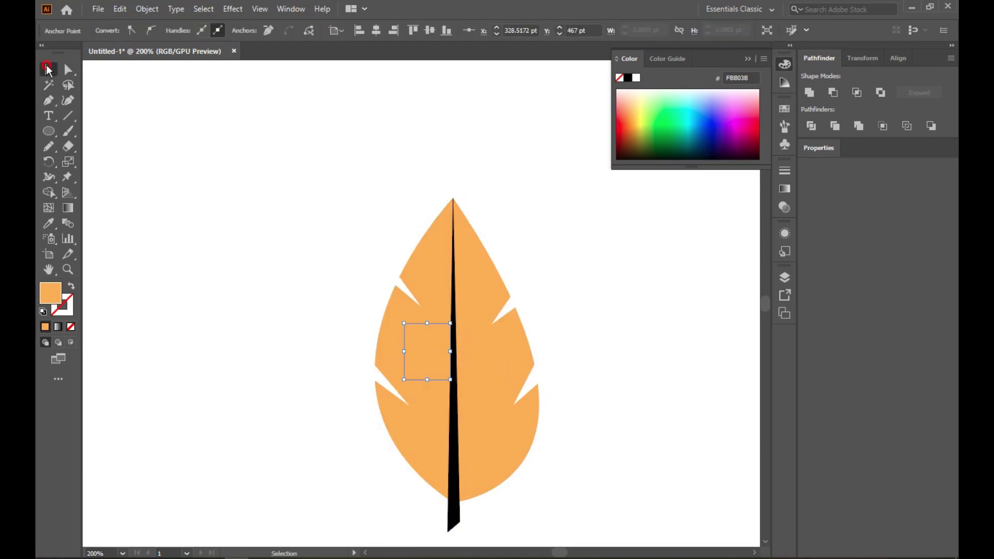
Fill the left vein with dark brown 42210B and deselect it
{"action": "left_click", "coordinate": [426, 354]}
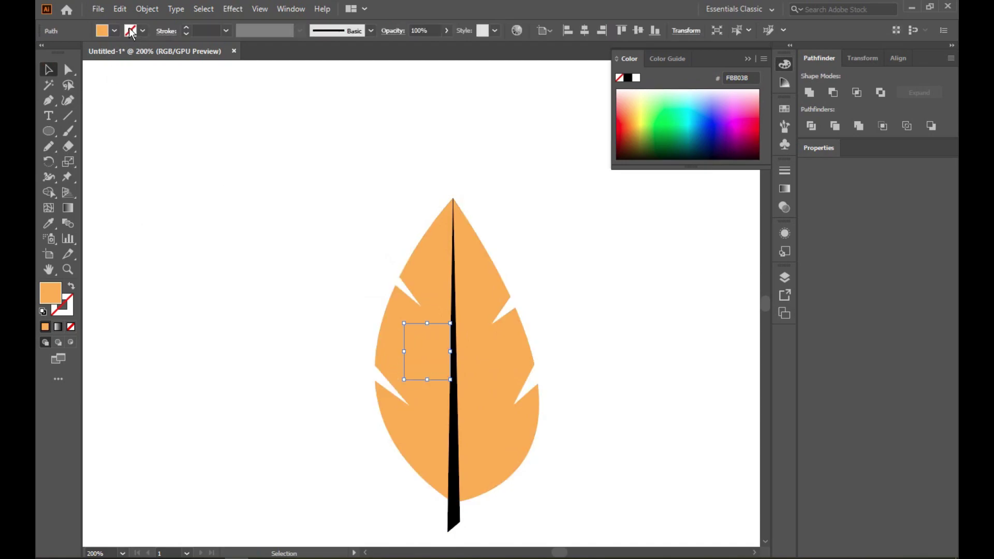
{"action": "left_click", "coordinate": [112, 31]}
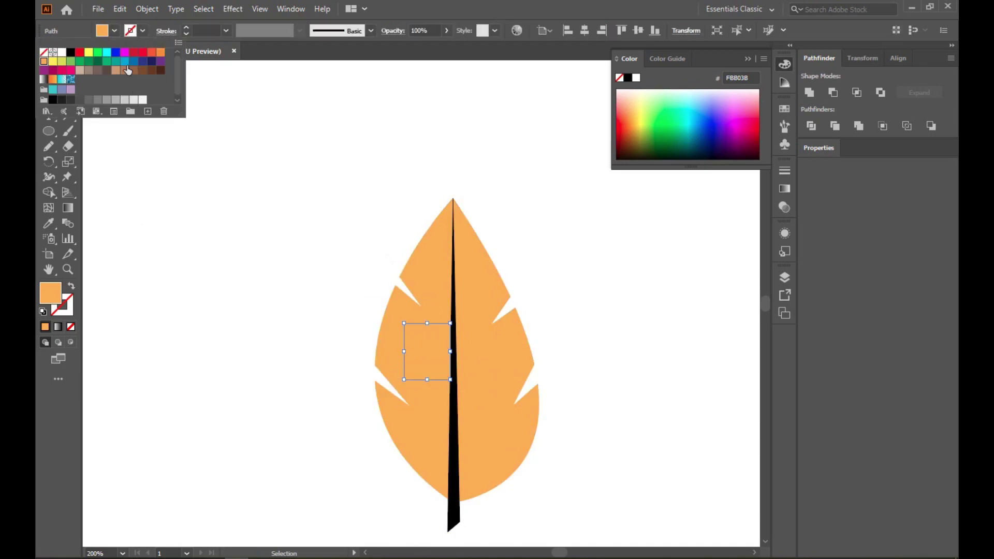
{"action": "left_click", "coordinate": [150, 71]}
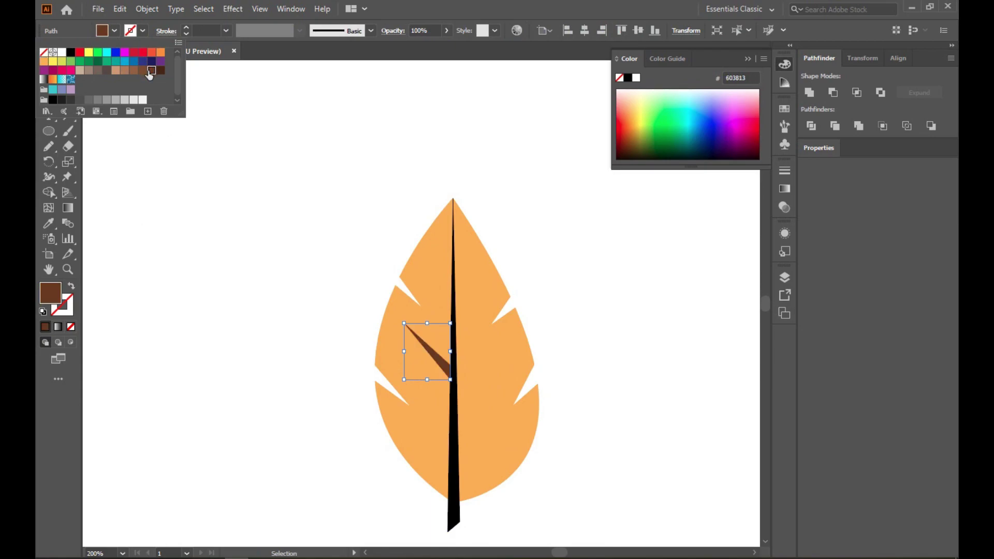
{"action": "left_click", "coordinate": [160, 71]}
{"action": "left_click", "coordinate": [162, 243]}
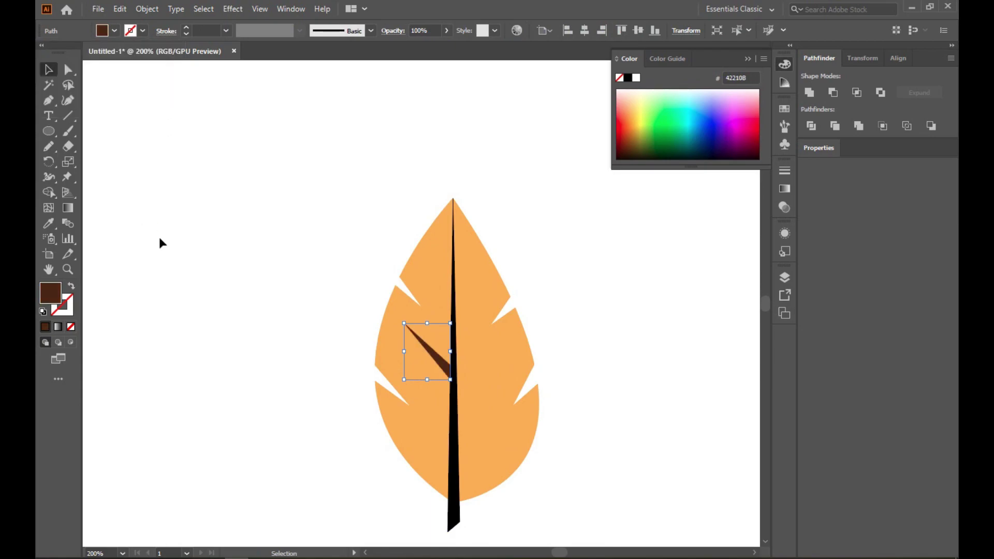
{"action": "left_click", "coordinate": [628, 501]}
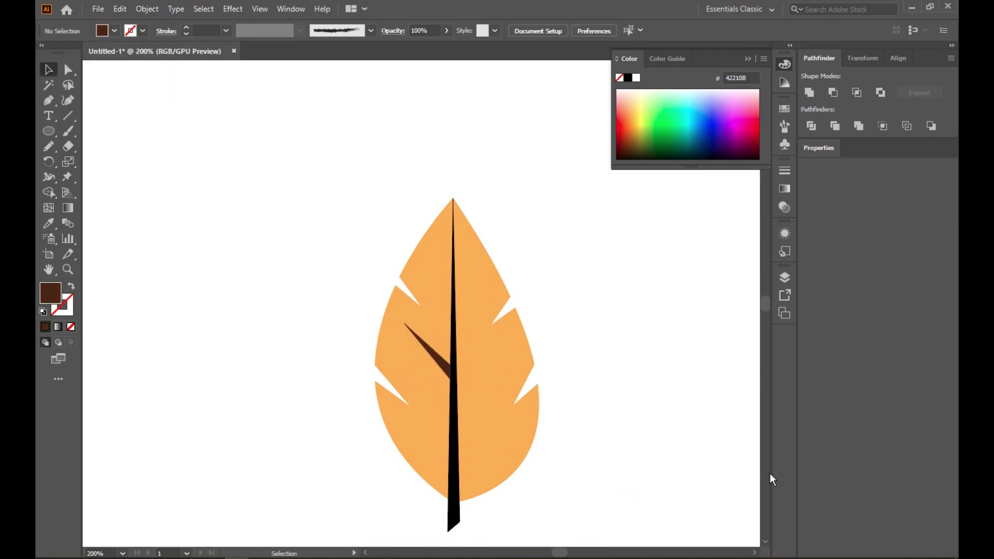
Shift the brown left vein slightly left and down from the midrib's edge using Direct Selection
{"action": "left_click", "coordinate": [433, 360]}
{"action": "scroll", "coordinate": [436, 412], "scroll_direction": "up", "scroll_amount": 3}
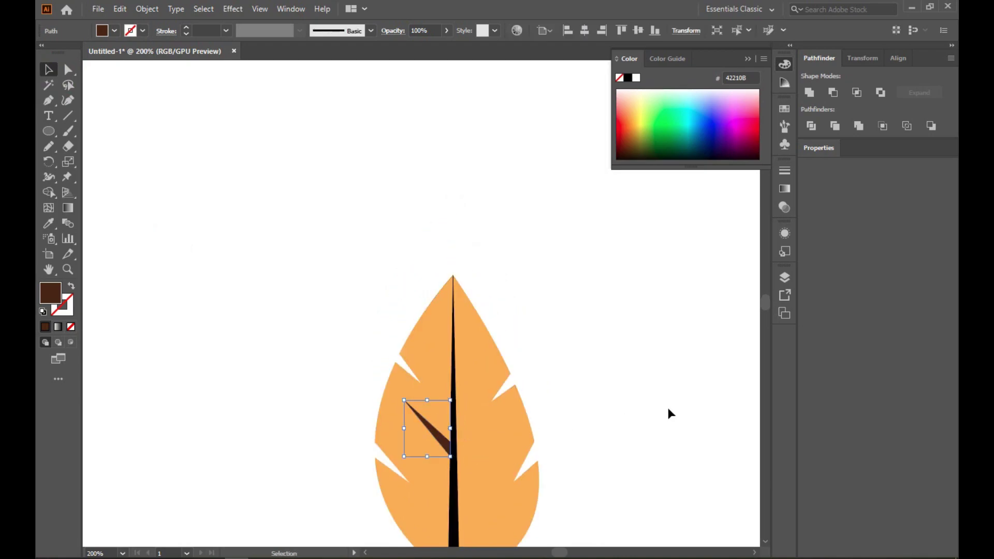
{"action": "scroll", "coordinate": [384, 435], "scroll_direction": "up", "scroll_amount": 4}
{"action": "scroll", "coordinate": [477, 383], "scroll_direction": "down", "scroll_amount": 3}
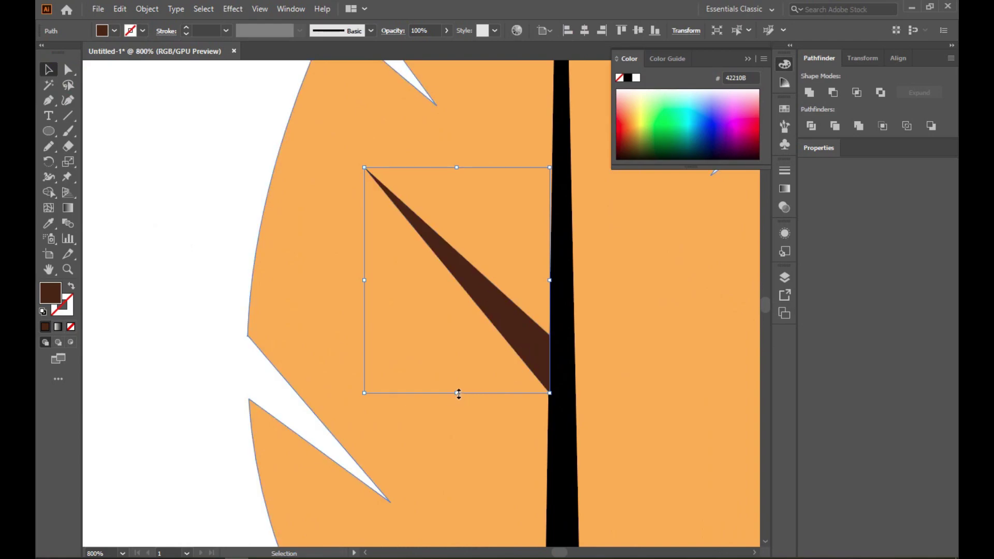
{"action": "key", "text": "z"}
{"action": "left_click", "coordinate": [458, 394]}
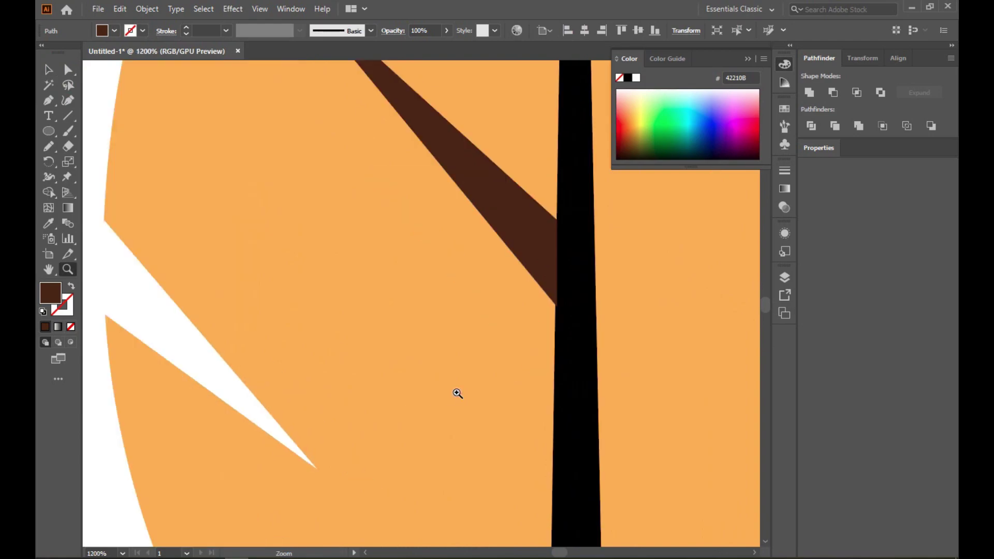
{"action": "left_click", "coordinate": [48, 69]}
{"action": "left_click", "coordinate": [68, 69]}
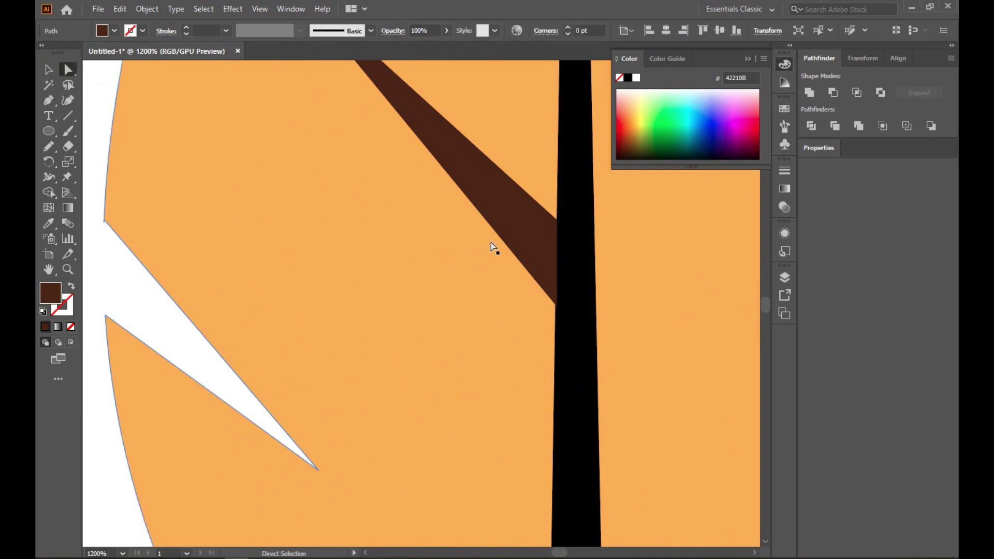
{"action": "mouse_move", "coordinate": [554, 302]}
{"action": "left_mouse_down"}
{"action": "mouse_move", "coordinate": [555, 285]}
{"action": "mouse_move", "coordinate": [557, 307]}
{"action": "left_mouse_up"}
{"action": "left_click", "coordinate": [552, 315]}
{"action": "left_click", "coordinate": [552, 294]}
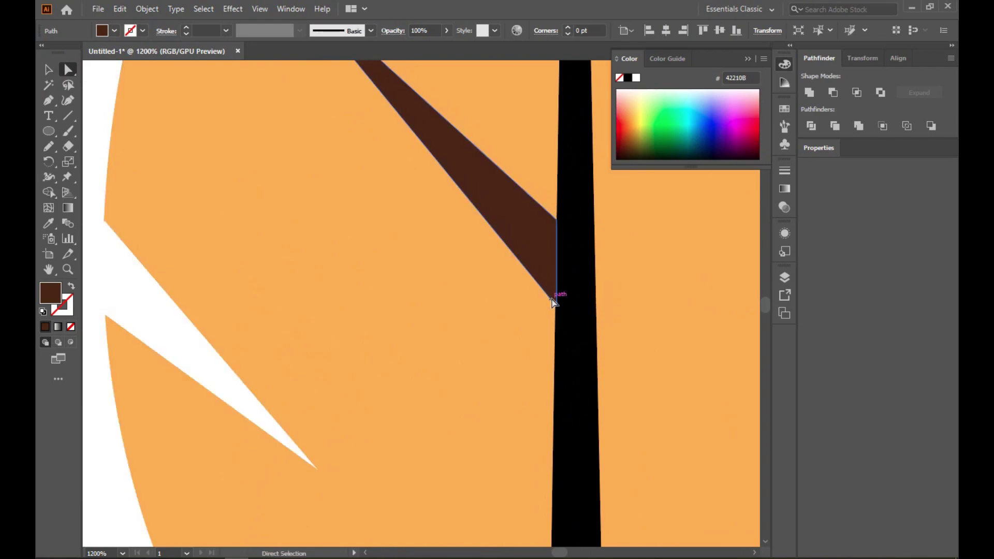
{"action": "mouse_move", "coordinate": [556, 306]}
{"action": "left_mouse_down"}
{"action": "mouse_move", "coordinate": [555, 288]}
{"action": "mouse_move", "coordinate": [551, 304]}
{"action": "left_mouse_up"}
{"action": "scroll", "coordinate": [550, 303], "scroll_direction": "down", "scroll_amount": 3}
{"action": "scroll", "coordinate": [548, 306], "scroll_direction": "up", "scroll_amount": 2}
{"action": "scroll", "coordinate": [550, 305], "scroll_direction": "up", "scroll_amount": 1}
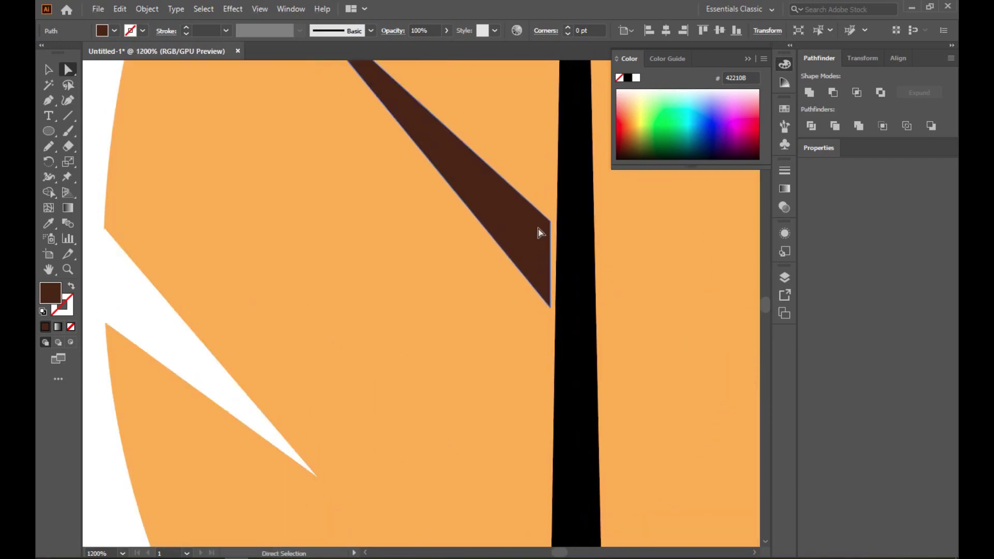
{"action": "left_click_drag", "start_coordinate": [550, 221], "coordinate": [550, 239]}
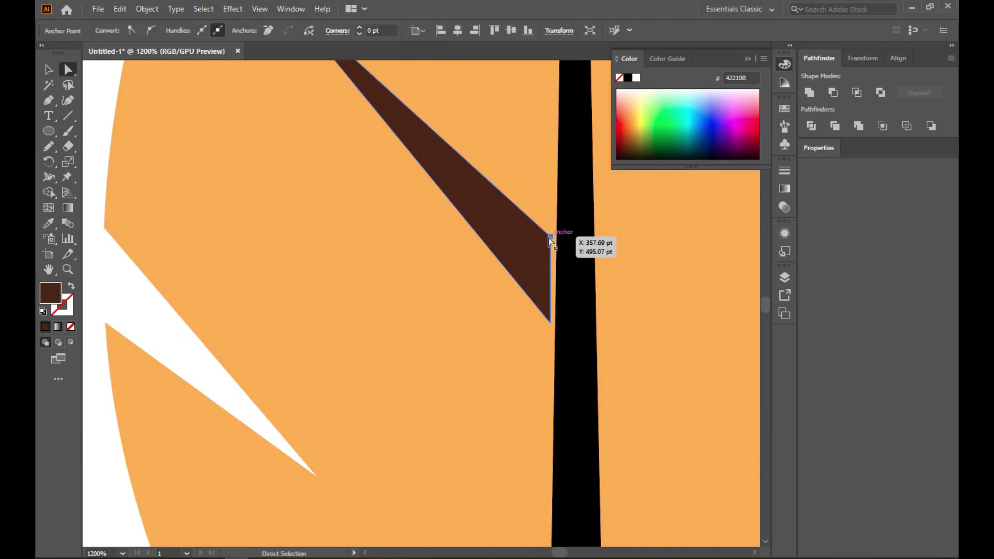
{"action": "left_click_drag", "start_coordinate": [550, 319], "coordinate": [550, 318]}
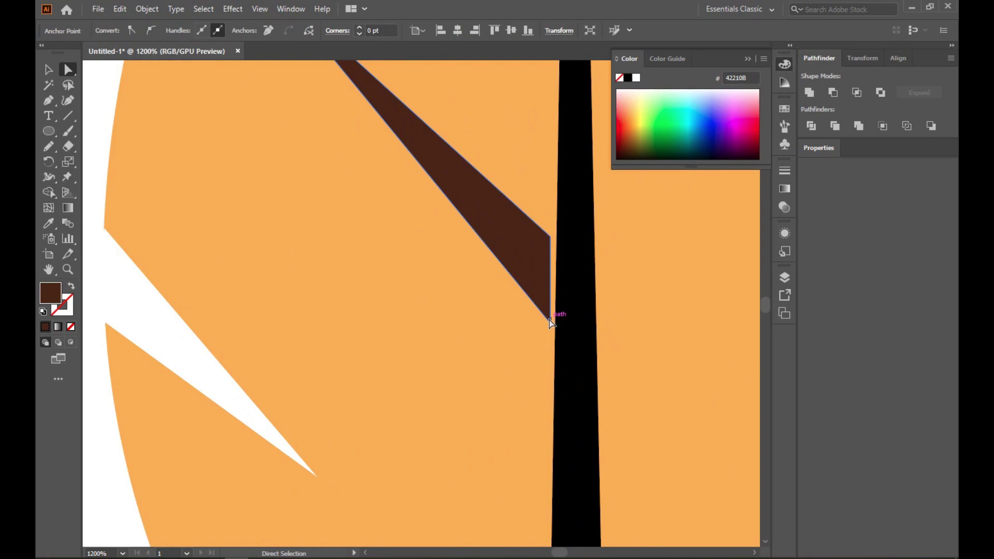
Slim the left vein by raising its pointed tip and the lower anchor of its base
{"action": "left_click", "coordinate": [475, 409]}
{"action": "scroll", "coordinate": [475, 410], "scroll_direction": "down", "scroll_amount": 6, "text": "alt"}
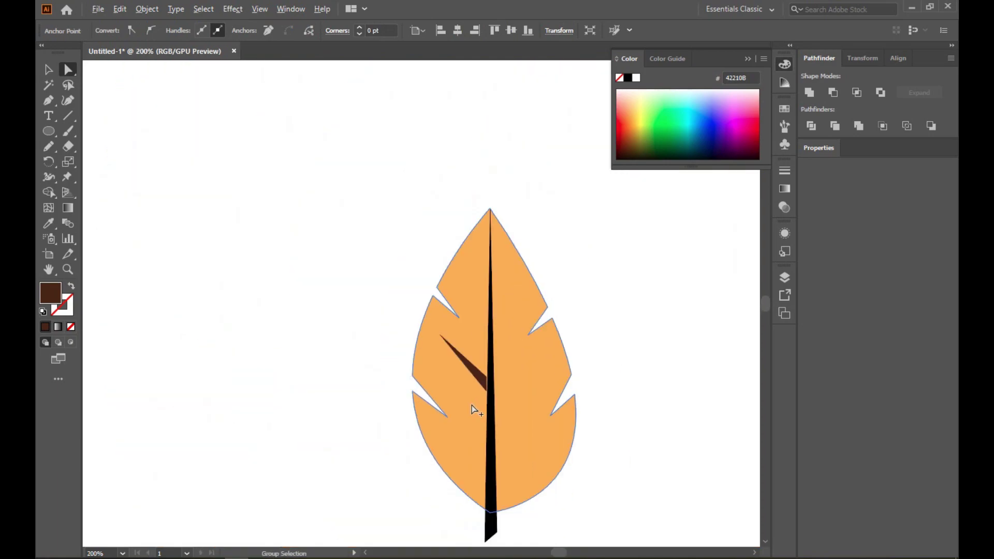
{"action": "scroll", "coordinate": [435, 384], "scroll_direction": "up", "scroll_amount": 3, "text": "alt"}
{"action": "left_click", "coordinate": [456, 296]}
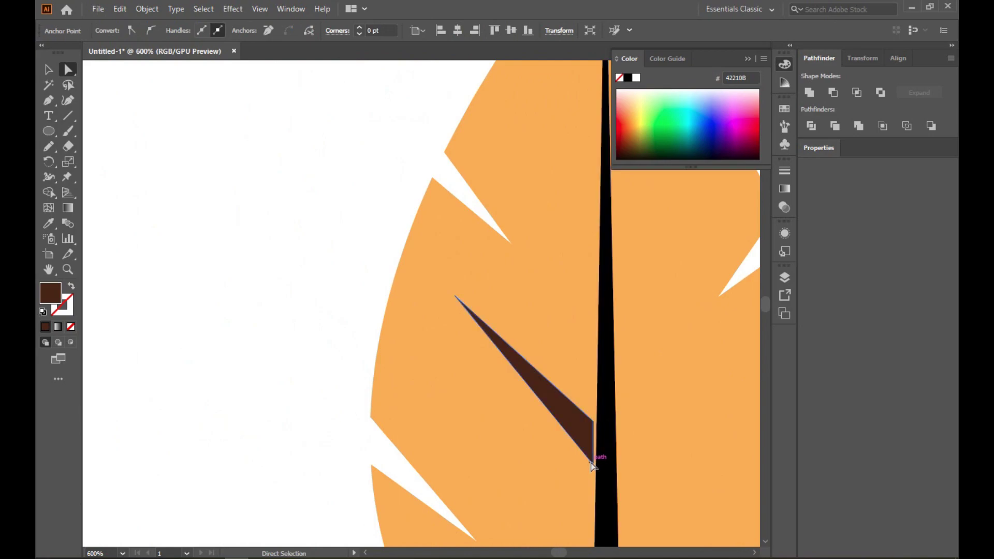
{"action": "left_click_drag", "start_coordinate": [591, 459], "coordinate": [593, 450]}
{"action": "left_click", "coordinate": [188, 263]}
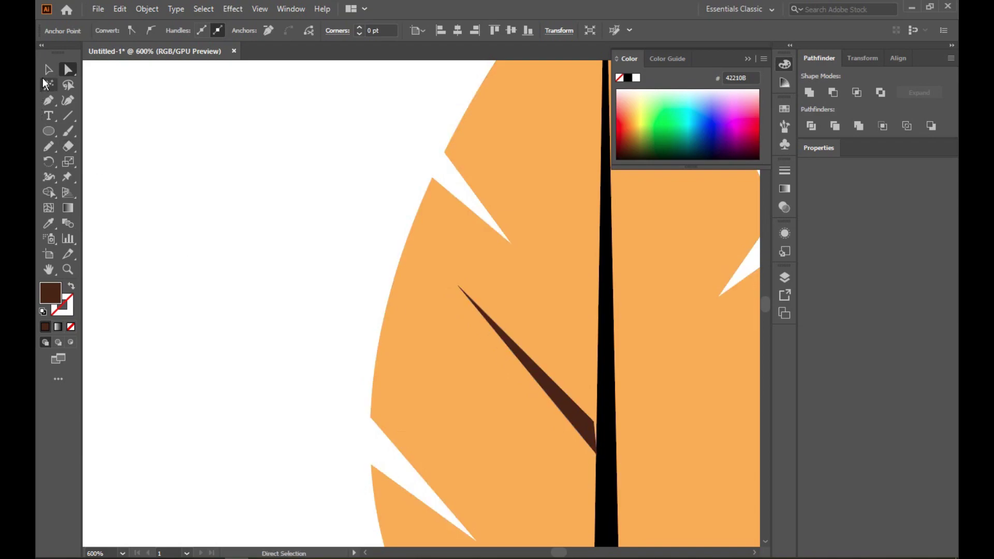
Move the whole left vein slightly right and down so its base overlaps the black midrib, and deselect it
{"action": "left_click", "coordinate": [49, 69]}
{"action": "left_click", "coordinate": [191, 250]}
{"action": "left_click_drag", "start_coordinate": [563, 405], "coordinate": [567, 413]}
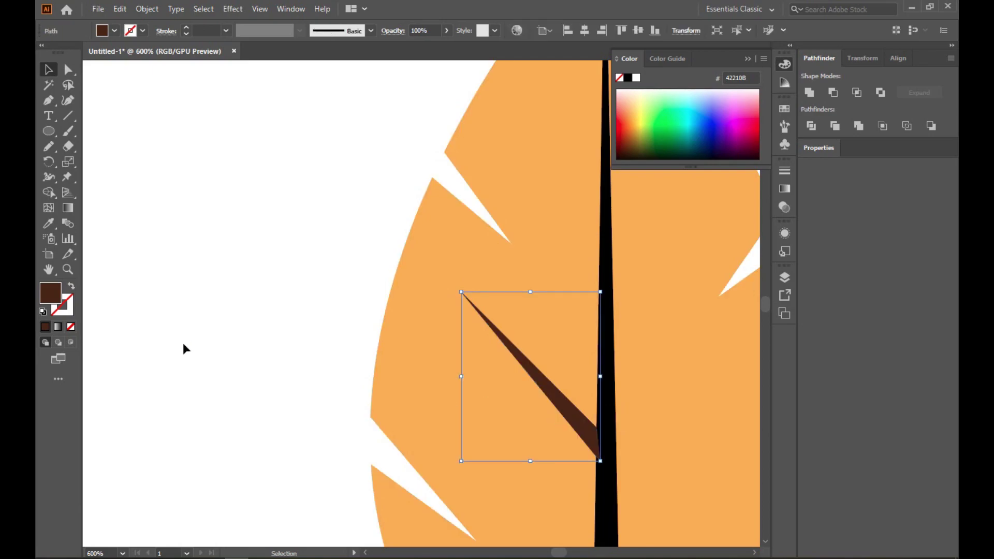
{"action": "left_click", "coordinate": [182, 343]}
{"action": "scroll", "coordinate": [178, 337], "scroll_direction": "down", "scroll_amount": 3}
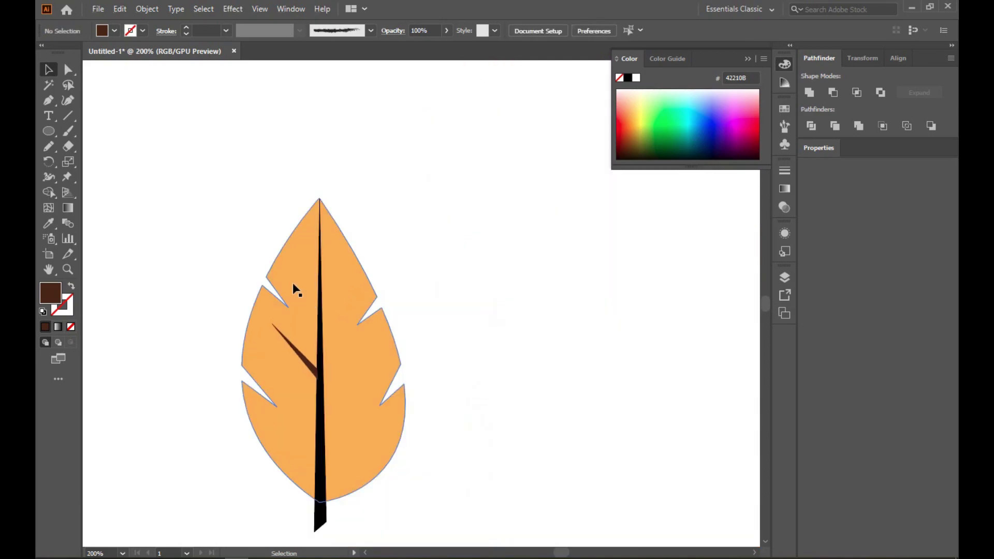
Draw a short, thin dark brown vein with the Pen tool from the upper midrib's right edge, pointing up and right
{"action": "left_click", "coordinate": [44, 104]}
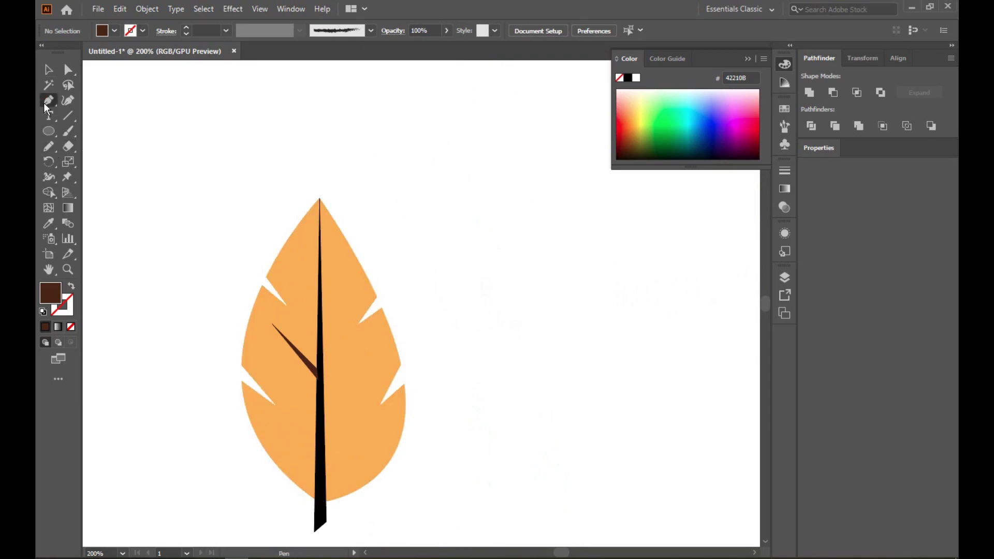
{"action": "scroll", "coordinate": [309, 296], "scroll_direction": "up", "scroll_amount": 5}
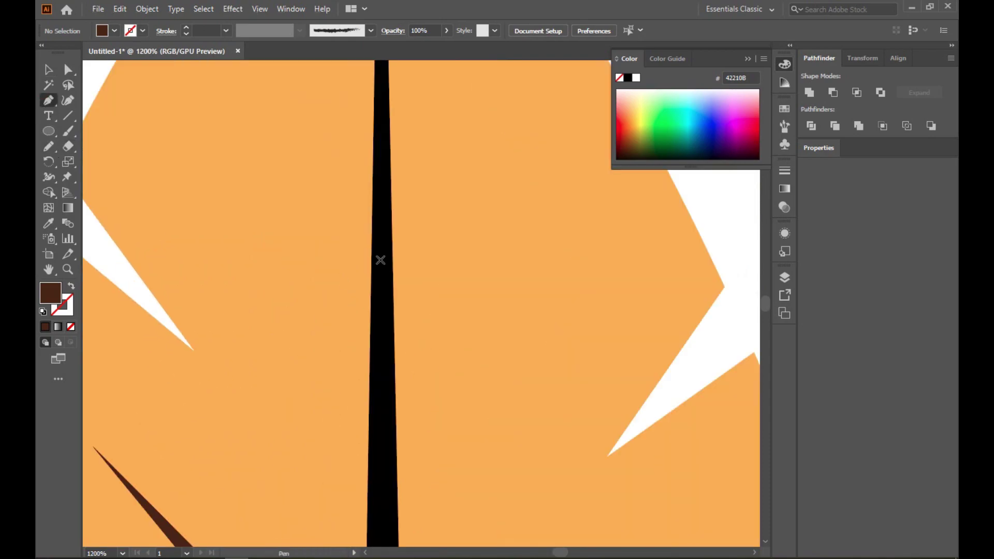
{"action": "left_click", "coordinate": [392, 255]}
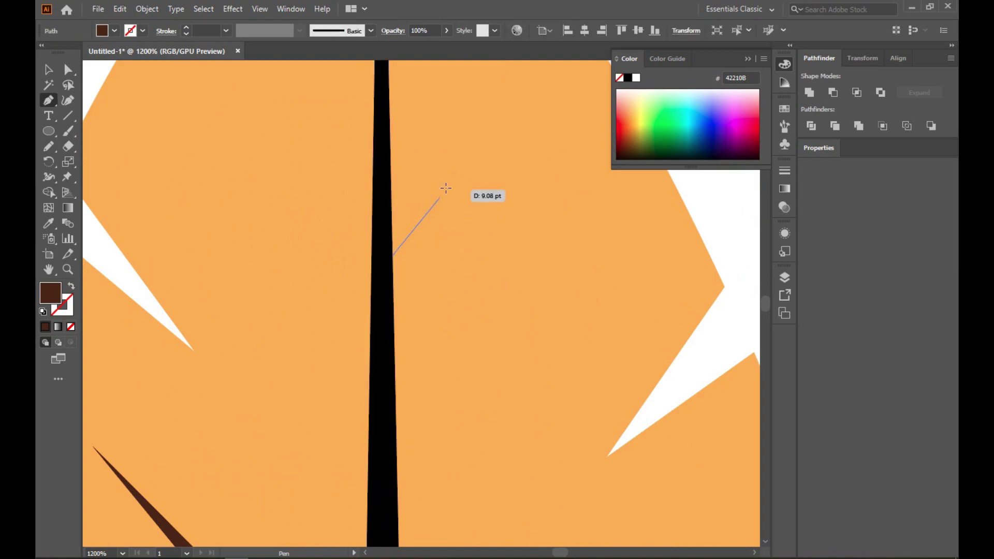
{"action": "left_click", "coordinate": [480, 139]}
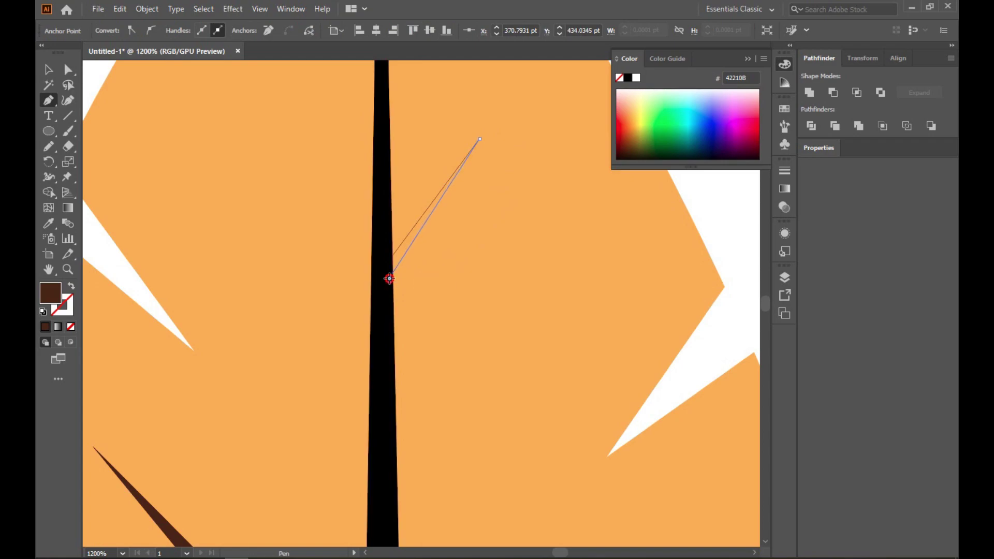
{"action": "left_click", "coordinate": [389, 279]}
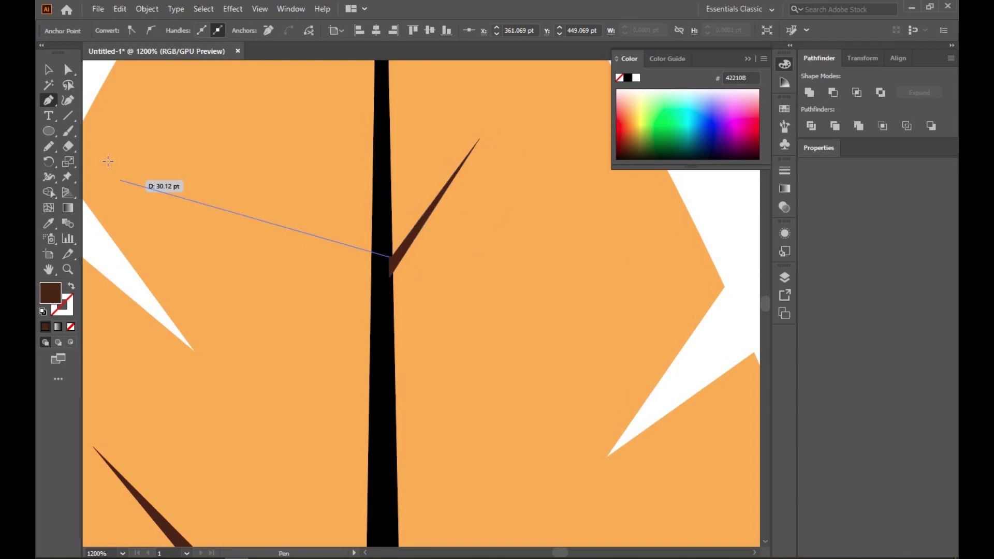
{"action": "left_click", "coordinate": [48, 69]}
Stretch the short right vein downward and enlarge it so its base overlaps the midrib, and deselect it
{"action": "scroll", "coordinate": [286, 321], "scroll_direction": "down", "scroll_amount": 5}
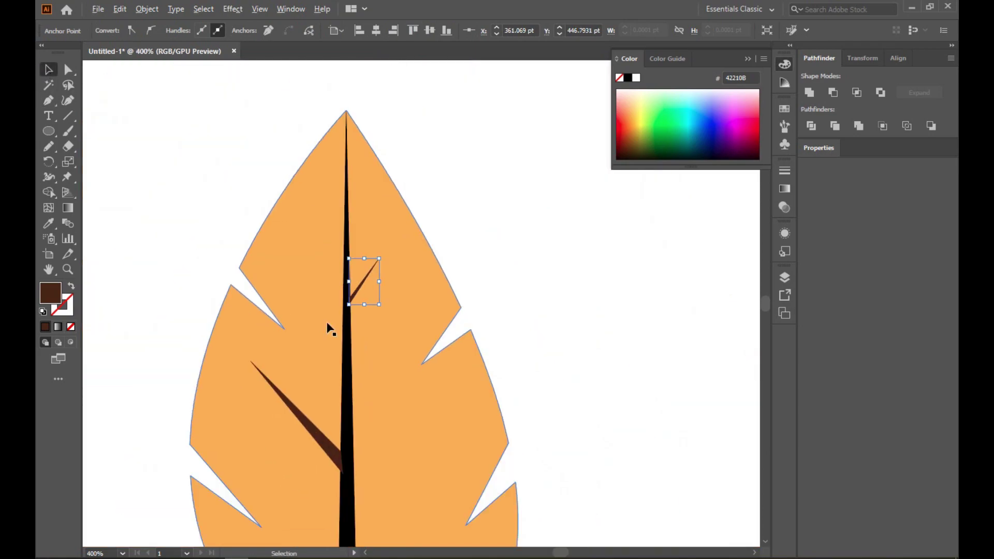
{"action": "scroll", "coordinate": [417, 414], "scroll_direction": "up", "scroll_amount": 2}
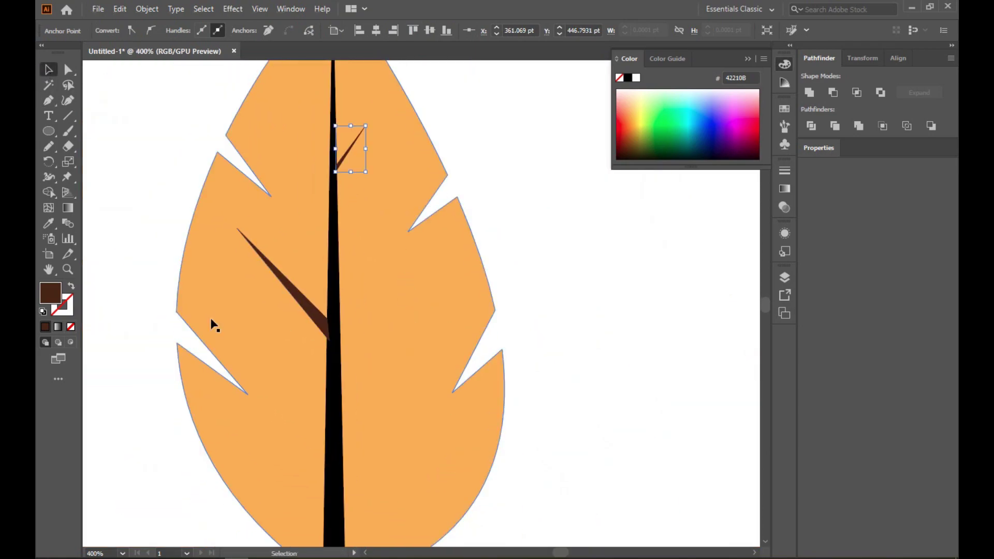
{"action": "scroll", "coordinate": [334, 264], "scroll_direction": "up", "scroll_amount": 4}
{"action": "left_click_drag", "start_coordinate": [346, 269], "coordinate": [337, 458]}
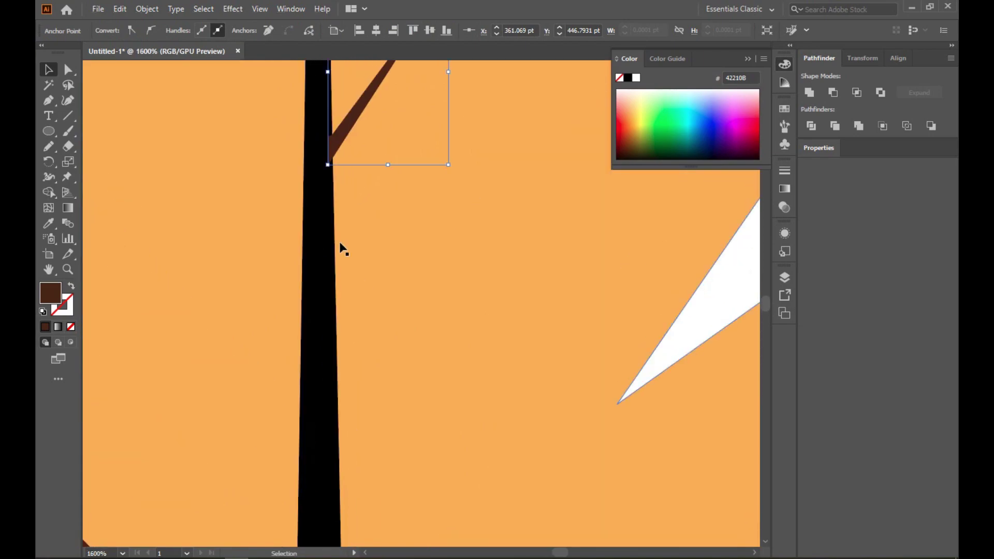
{"action": "left_click_drag", "start_coordinate": [390, 164], "coordinate": [397, 201]}
{"action": "scroll", "coordinate": [409, 252], "scroll_direction": "down", "scroll_amount": 1}
{"action": "scroll", "coordinate": [409, 252], "scroll_direction": "down", "scroll_amount": 1}
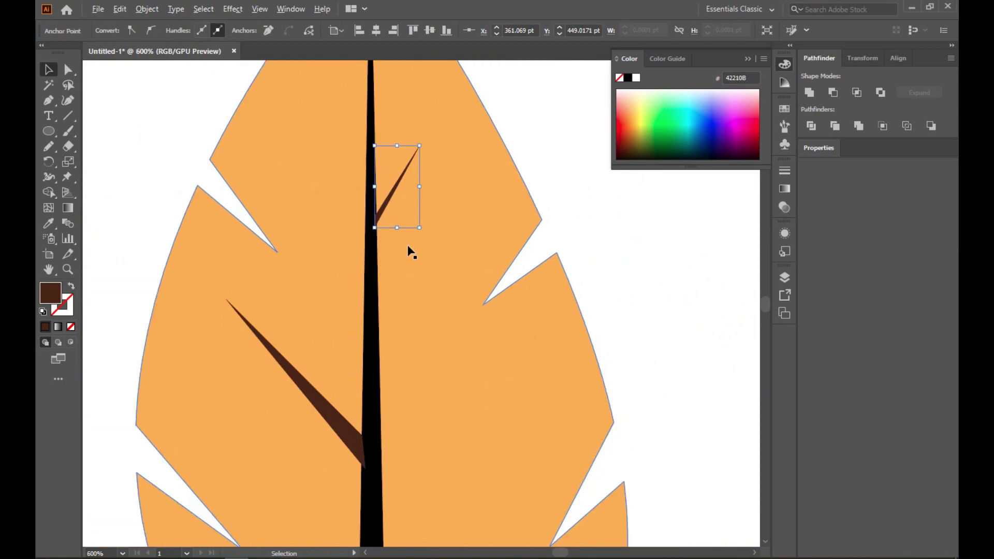
{"action": "left_click_drag", "start_coordinate": [396, 228], "coordinate": [397, 245]}
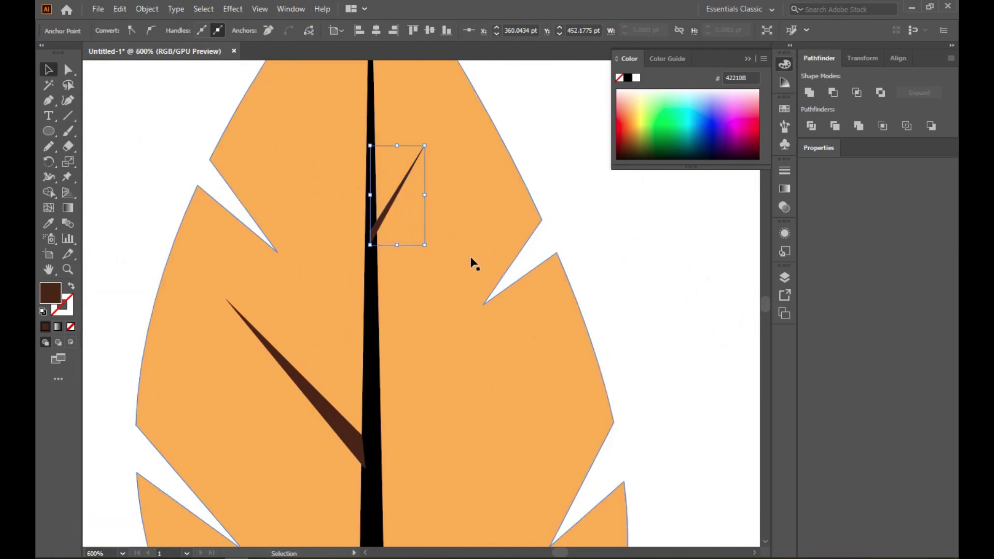
{"action": "left_click", "coordinate": [621, 232]}
{"action": "scroll", "coordinate": [552, 361], "scroll_direction": "down", "scroll_amount": 2}
{"action": "scroll", "coordinate": [537, 362], "scroll_direction": "down", "scroll_amount": 1}
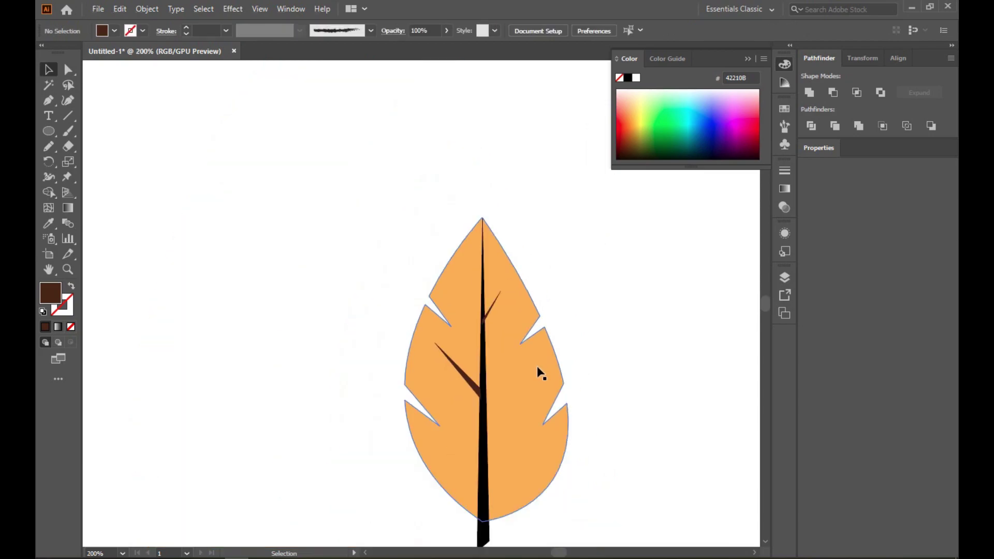
{"action": "scroll", "coordinate": [468, 357], "scroll_direction": "down", "scroll_amount": 1}
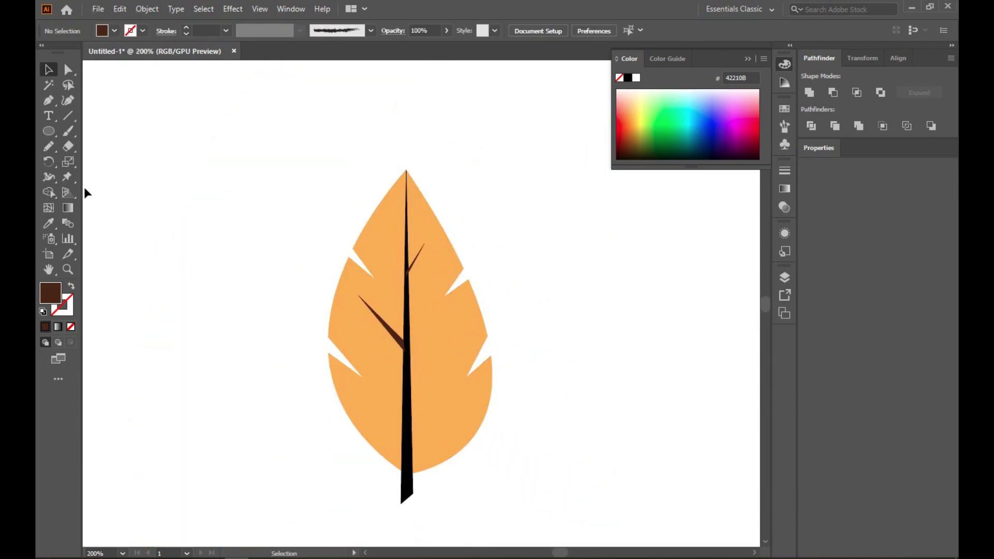
Draw a long, pointed dark brown vein with the Pen tool from the lower midrib's right edge, pointing up and right
{"action": "left_click", "coordinate": [48, 101]}
{"action": "left_click", "coordinate": [409, 321]}
{"action": "left_click", "coordinate": [410, 392]}
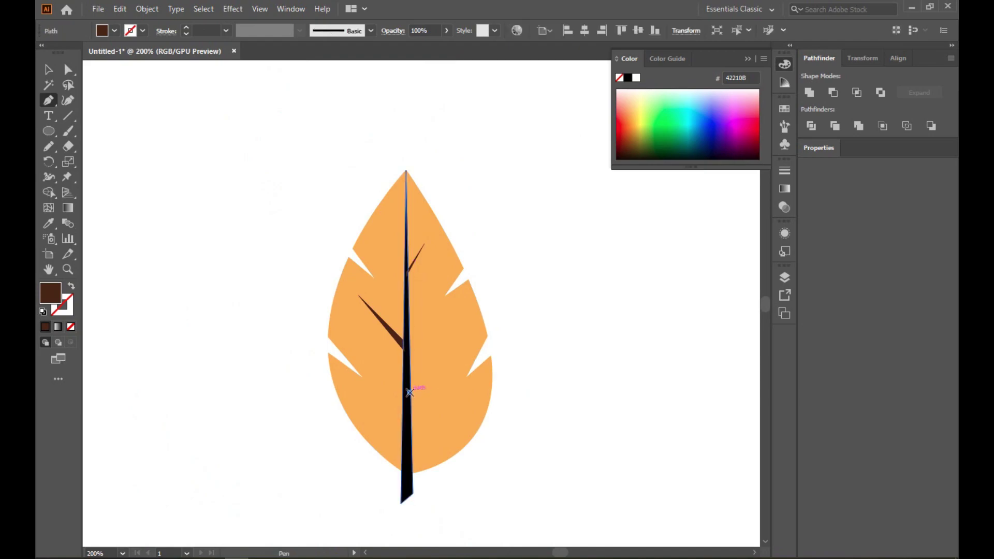
{"action": "left_click", "coordinate": [457, 332]}
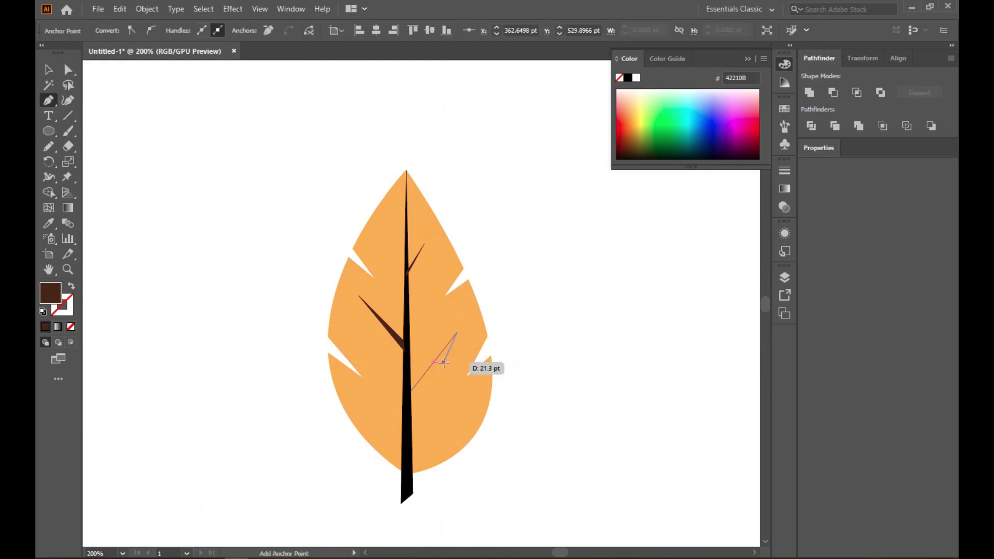
{"action": "left_click", "coordinate": [407, 412]}
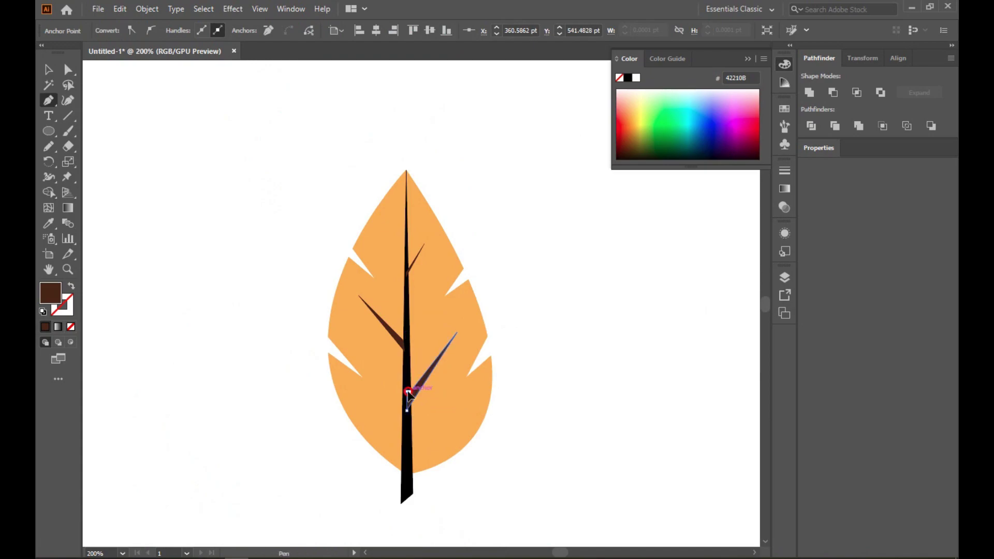
Try to unite the lower right vein's base with the midrib using the Shape Builder tool on the selected leaf
{"action": "left_click", "coordinate": [52, 70]}
{"action": "left_click_drag", "start_coordinate": [239, 171], "coordinate": [514, 446]}
{"action": "left_click", "coordinate": [50, 190]}
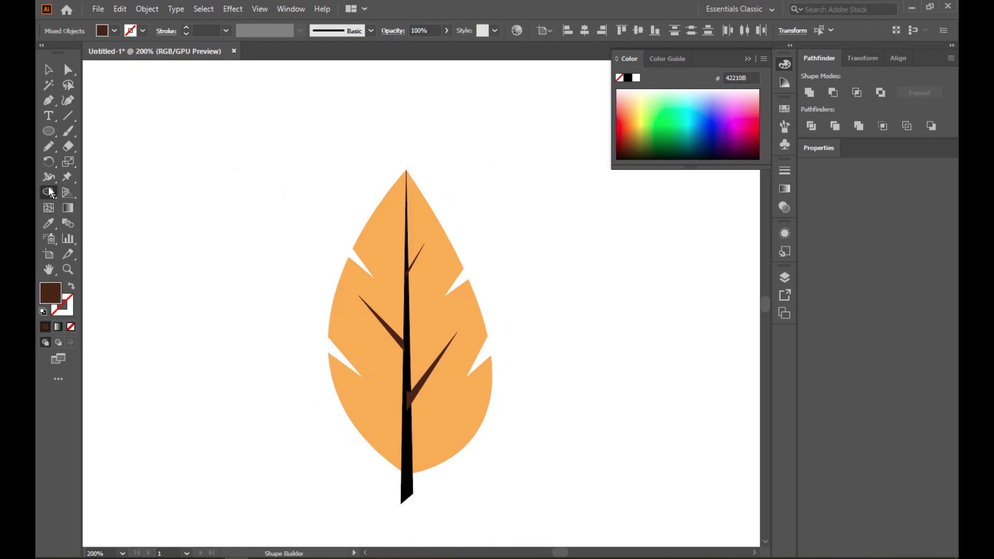
{"action": "scroll", "coordinate": [259, 376], "scroll_direction": "up", "scroll_amount": 4}
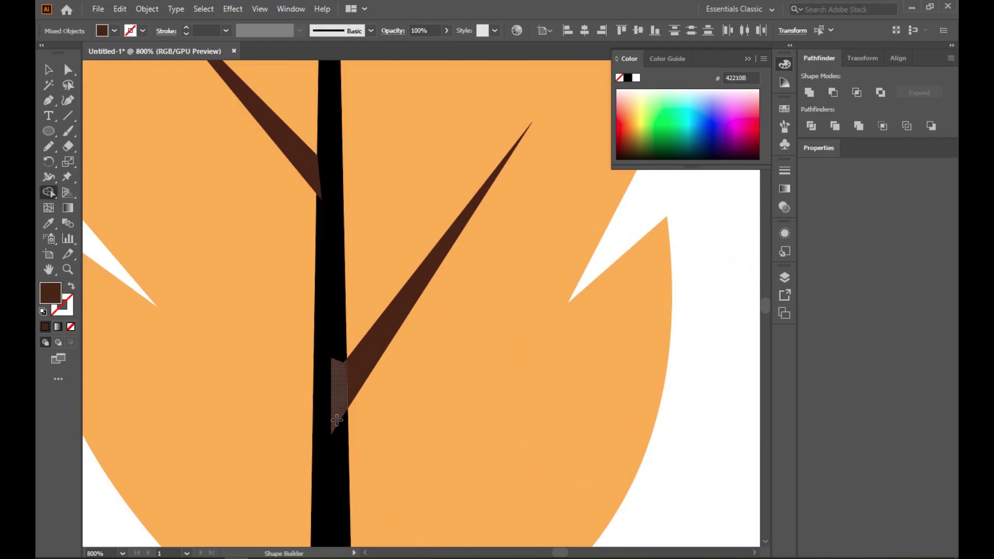
{"action": "left_click", "coordinate": [337, 419]}
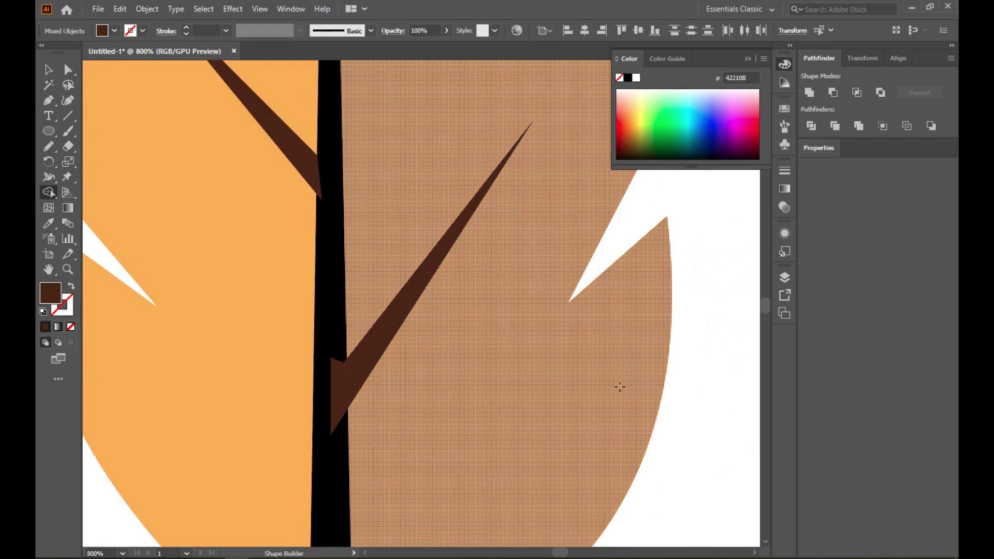
{"action": "left_click", "coordinate": [620, 387]}
{"action": "key", "text": "ctrl+minus"}
{"action": "key", "text": "ctrl+minus"}
{"action": "key", "text": "ctrl+minus"}
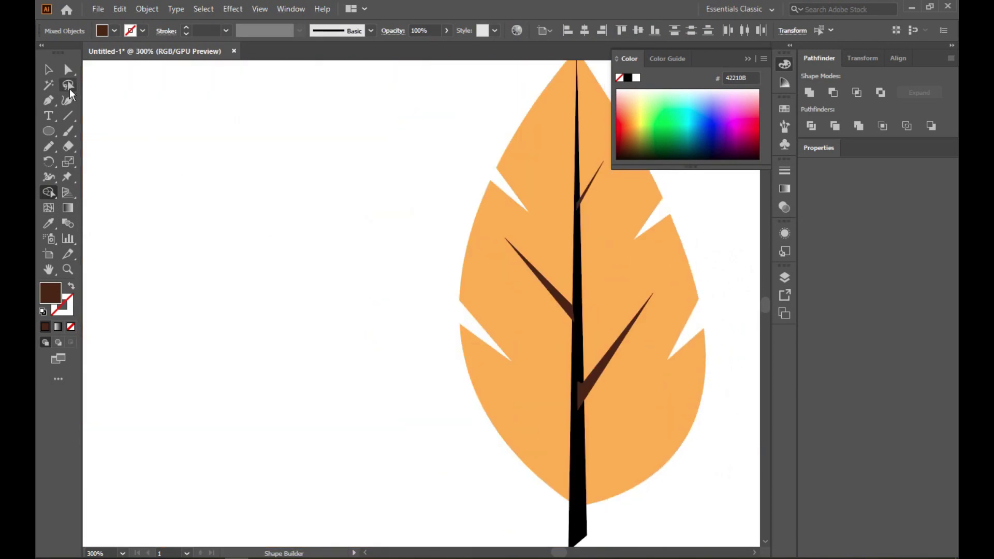
Select all the leaf artwork and merge the left vein into the midrib with the Shape Builder tool in dark brown
{"action": "key", "text": "v"}
{"action": "left_click", "coordinate": [333, 195]}
{"action": "left_click_drag", "start_coordinate": [320, 128], "coordinate": [698, 446]}
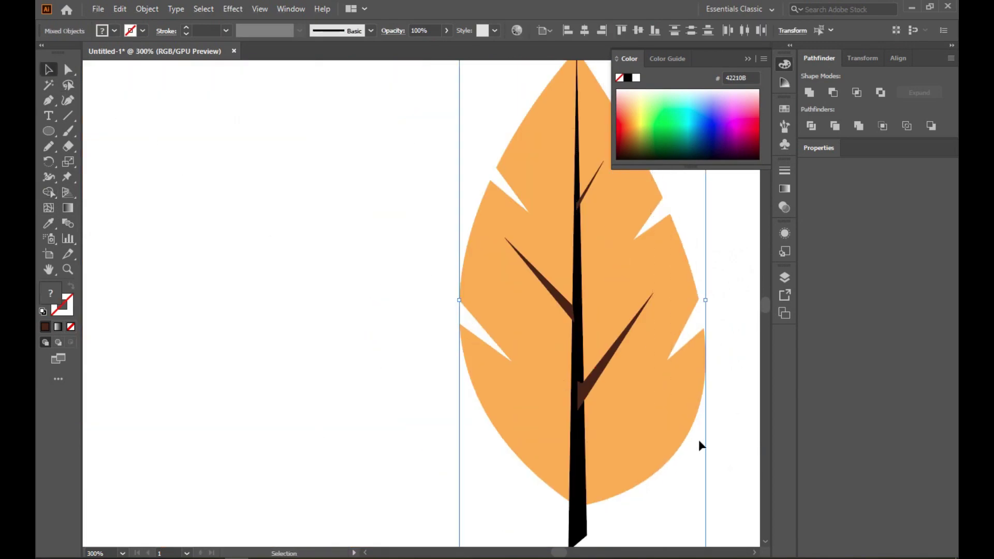
{"action": "left_click", "coordinate": [49, 194]}
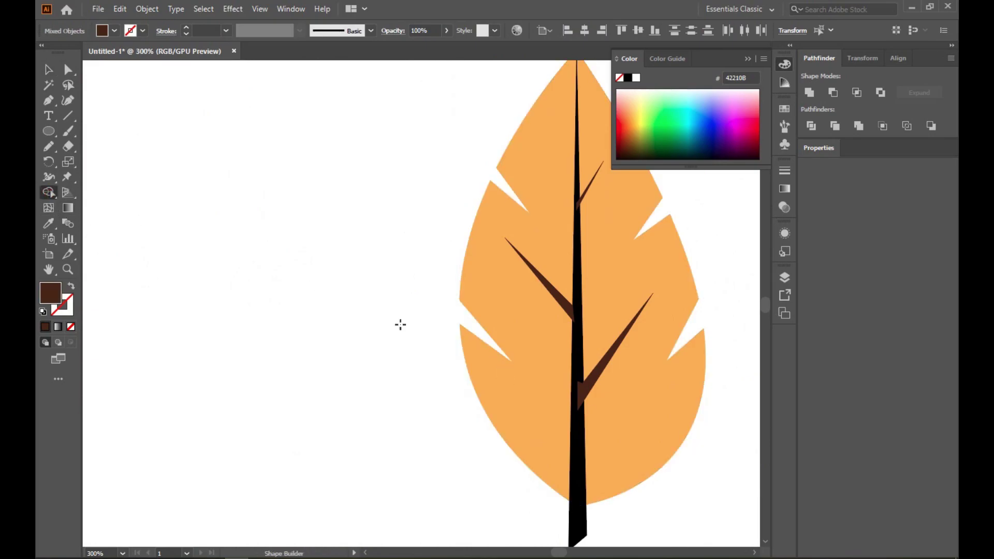
{"action": "scroll", "coordinate": [575, 409], "scroll_direction": "up", "scroll_amount": 2}
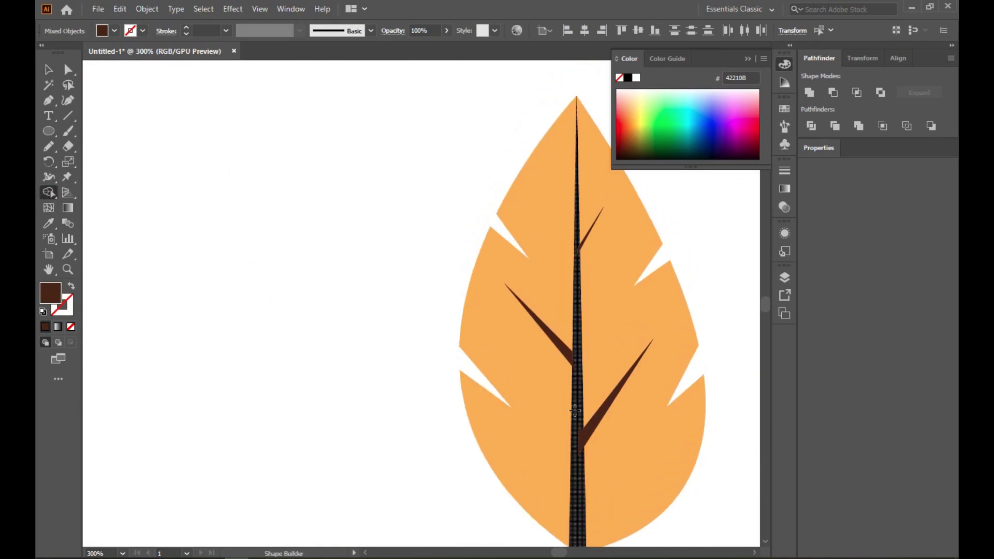
{"action": "scroll", "coordinate": [577, 379], "scroll_direction": "up", "scroll_amount": 5}
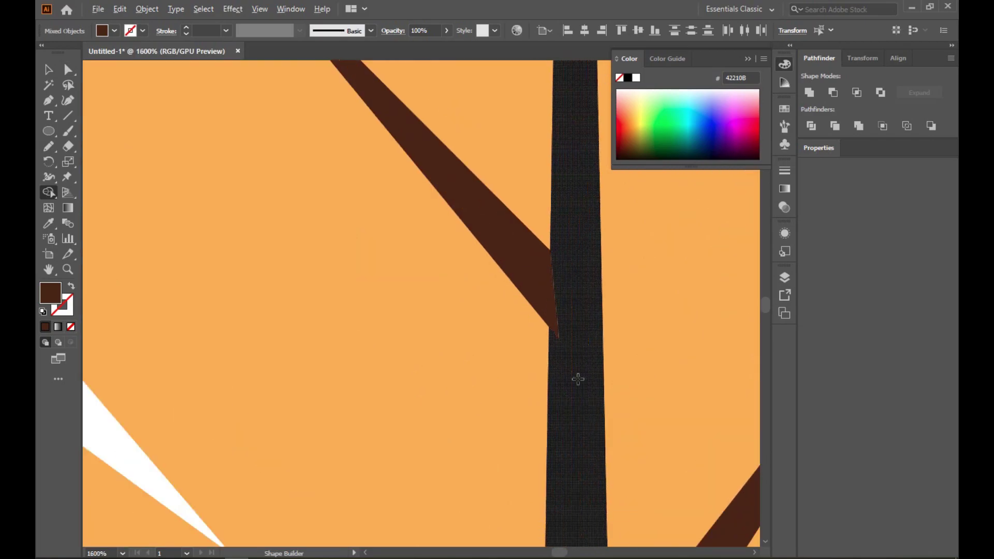
{"action": "mouse_move", "coordinate": [576, 309]}
{"action": "left_mouse_down"}
{"action": "mouse_move", "coordinate": [546, 290]}
{"action": "mouse_move", "coordinate": [558, 294]}
{"action": "left_mouse_up"}
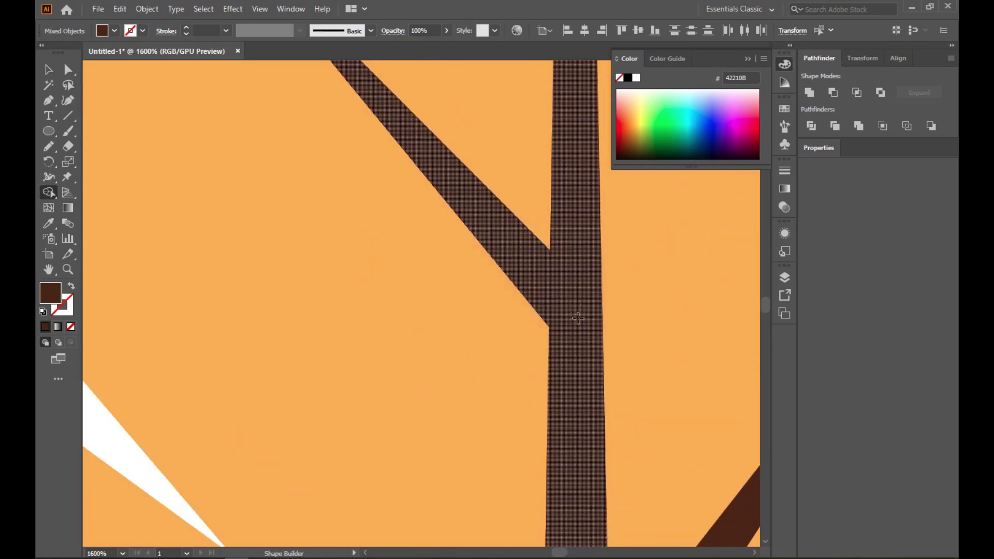
Merge the lower right vein into the midrib with the Shape Builder tool
{"action": "scroll", "coordinate": [577, 318], "scroll_direction": "down", "scroll_amount": 5}
{"action": "scroll", "coordinate": [507, 411], "scroll_direction": "up", "scroll_amount": 4}
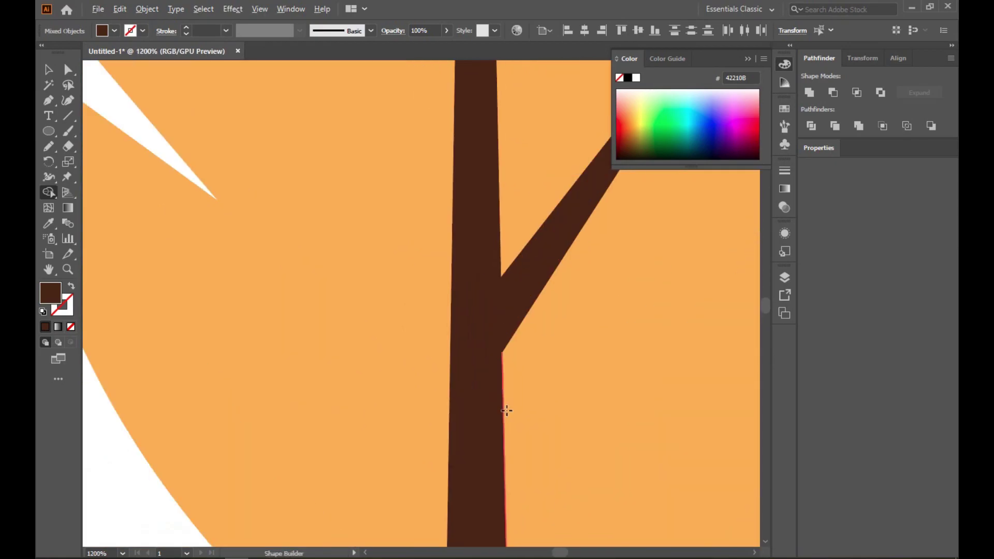
{"action": "mouse_move", "coordinate": [494, 326]}
{"action": "left_mouse_down"}
{"action": "mouse_move", "coordinate": [485, 337]}
{"action": "mouse_move", "coordinate": [514, 302]}
{"action": "left_mouse_up"}
Merge the short upper right vein into the midrib with the Shape Builder tool
{"action": "scroll", "coordinate": [458, 327], "scroll_direction": "down", "scroll_amount": 3}
{"action": "scroll", "coordinate": [458, 327], "scroll_direction": "up", "scroll_amount": 3}
{"action": "key", "text": "space"}
{"action": "left_click_drag", "start_coordinate": [490, 177], "coordinate": [474, 395]}
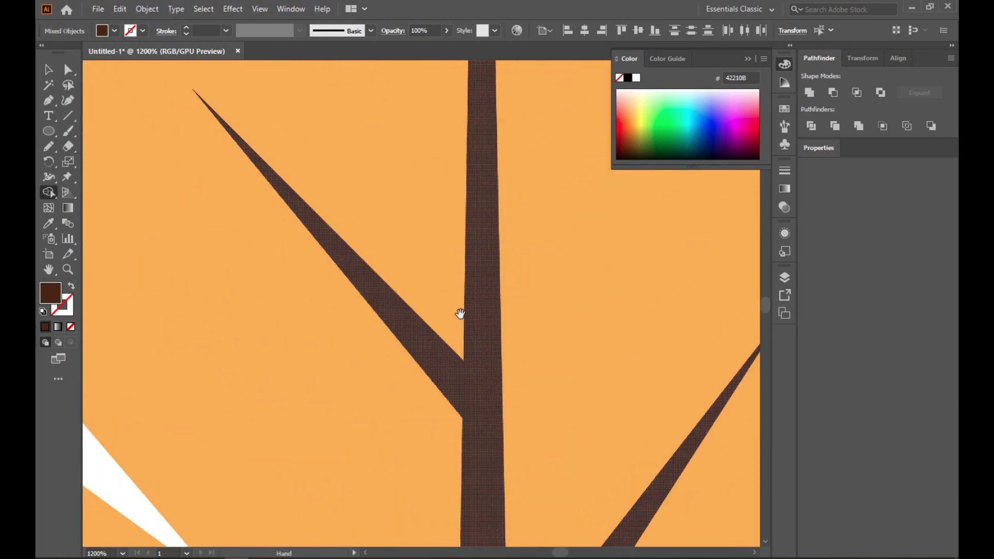
{"action": "left_click_drag", "start_coordinate": [490, 215], "coordinate": [453, 483]}
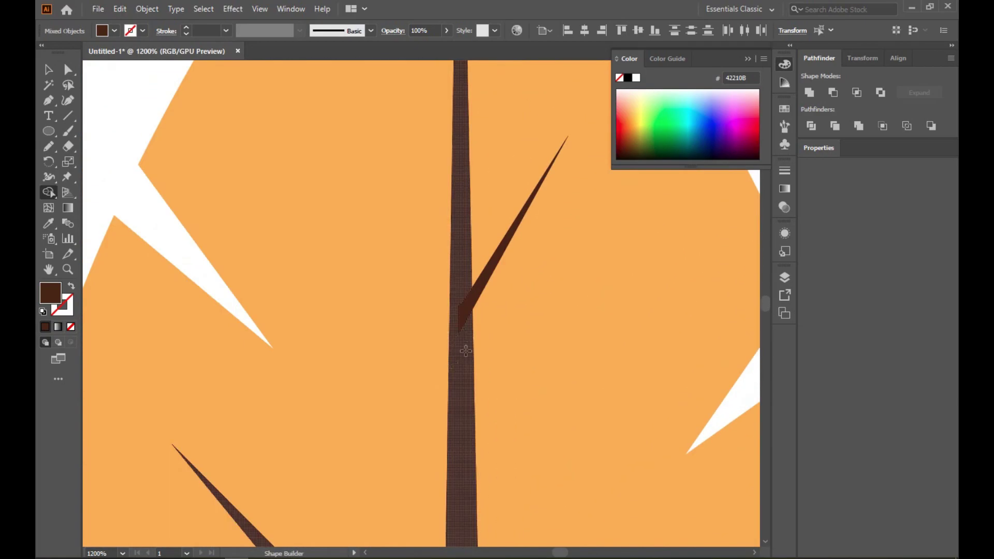
{"action": "mouse_move", "coordinate": [463, 315]}
{"action": "left_mouse_down"}
{"action": "mouse_move", "coordinate": [465, 295]}
{"action": "mouse_move", "coordinate": [474, 297]}
{"action": "left_mouse_up"}
Merge the black stem end below the leaf into the dark brown midrib with Shape Builder, and deselect the artwork
{"action": "scroll", "coordinate": [437, 382], "scroll_direction": "down", "scroll_amount": 8}
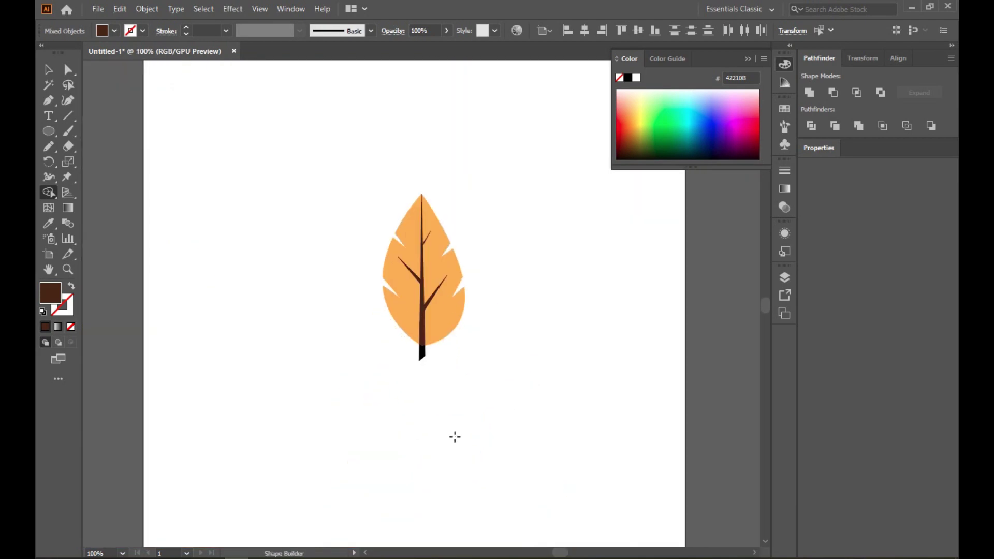
{"action": "scroll", "coordinate": [454, 437], "scroll_direction": "up", "scroll_amount": 4}
{"action": "scroll", "coordinate": [420, 262], "scroll_direction": "up", "scroll_amount": 5}
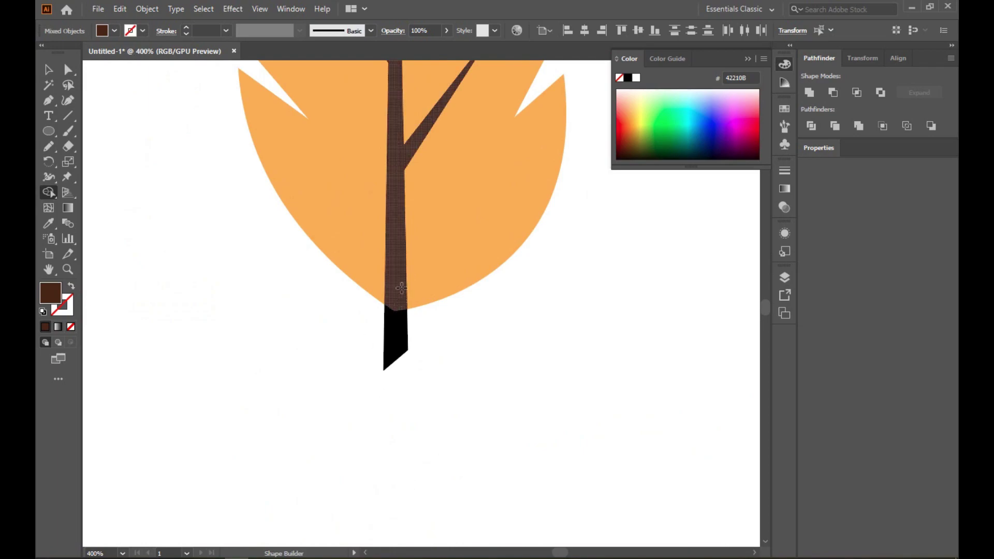
{"action": "left_click_drag", "start_coordinate": [395, 288], "coordinate": [399, 323]}
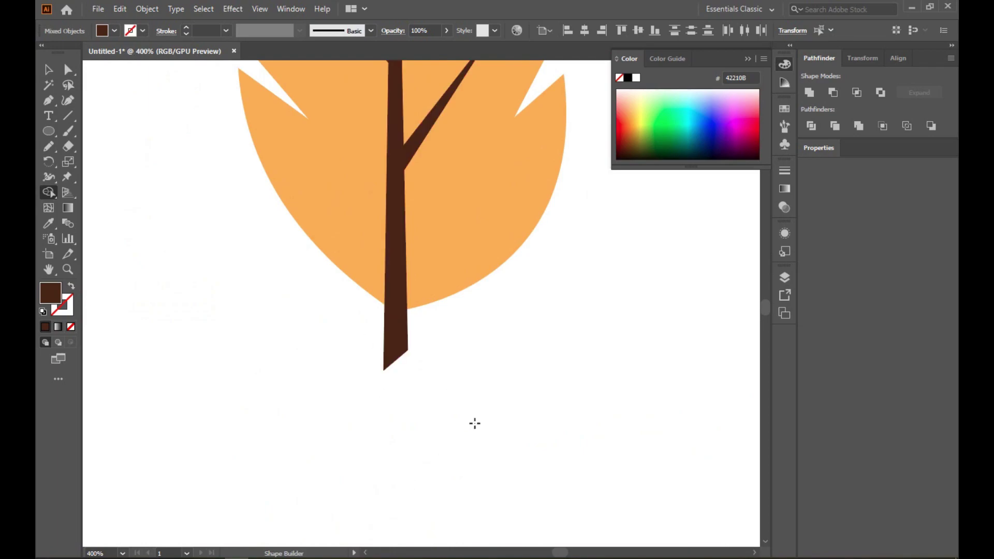
{"action": "scroll", "coordinate": [474, 423], "scroll_direction": "down", "scroll_amount": 4}
{"action": "left_click", "coordinate": [49, 69]}
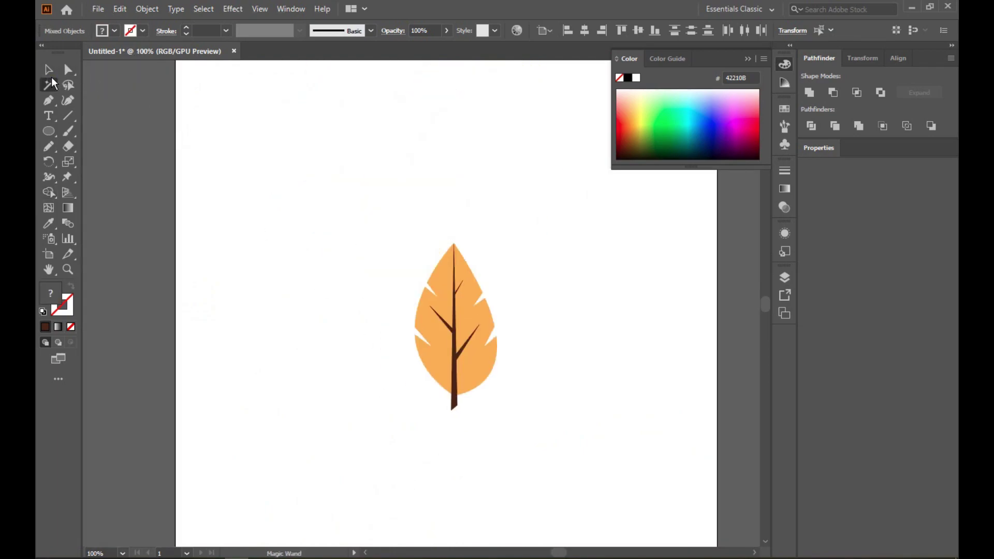
{"action": "left_click", "coordinate": [212, 249]}
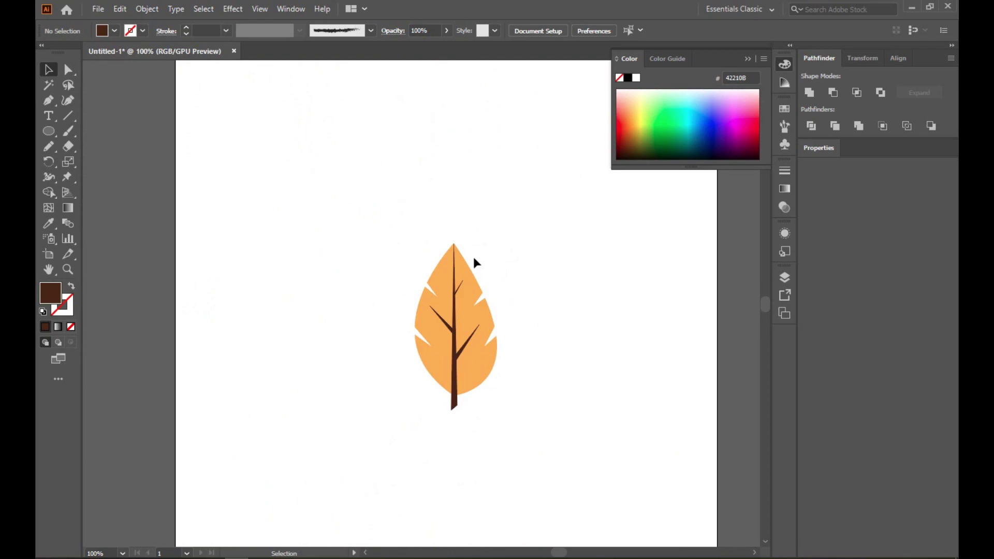
Select the orange leaf blade at its upper left edge
{"action": "scroll", "coordinate": [478, 393], "scroll_direction": "up", "scroll_amount": 3}
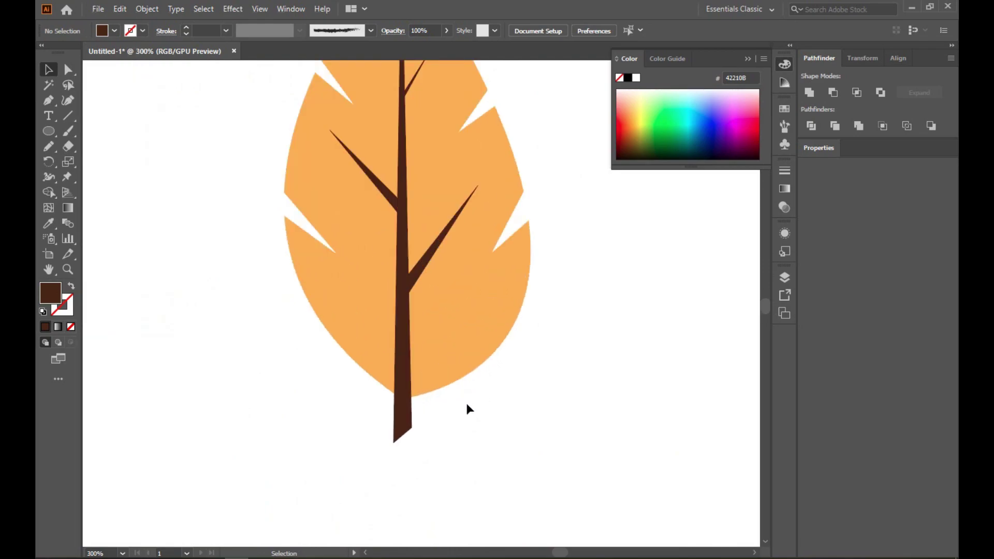
{"action": "scroll", "coordinate": [465, 401], "scroll_direction": "down", "scroll_amount": 2}
{"action": "scroll", "coordinate": [465, 402], "scroll_direction": "up", "scroll_amount": 1}
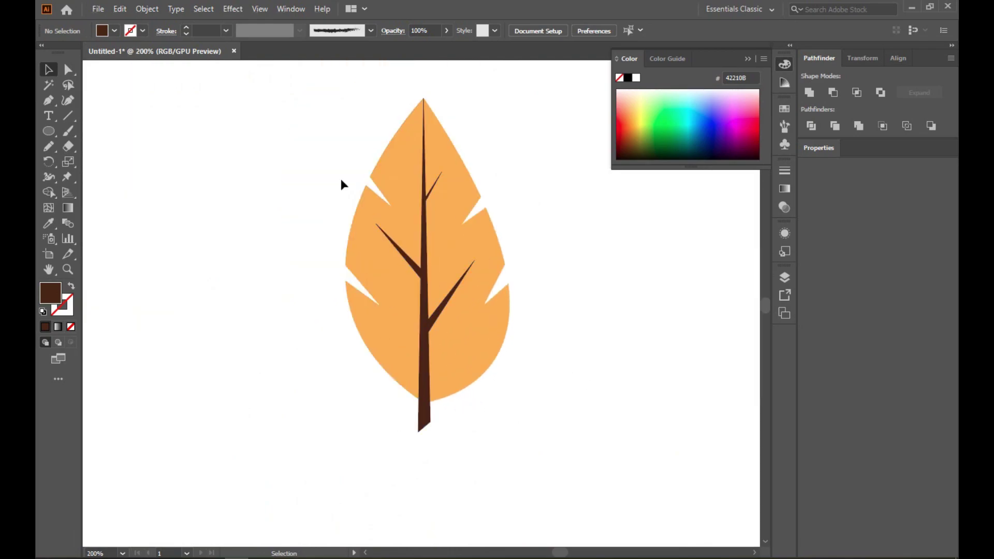
{"action": "left_click", "coordinate": [361, 198]}
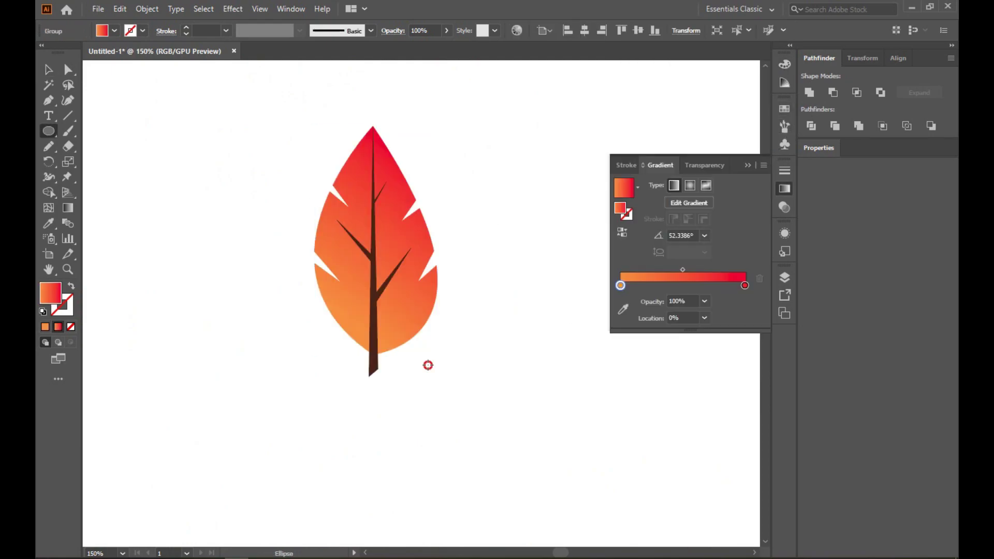
Draw a tall, narrow ellipse beside the leaf's right edge and move it right, clear of the leaf
{"action": "left_click_drag", "start_coordinate": [428, 363], "coordinate": [484, 181]}
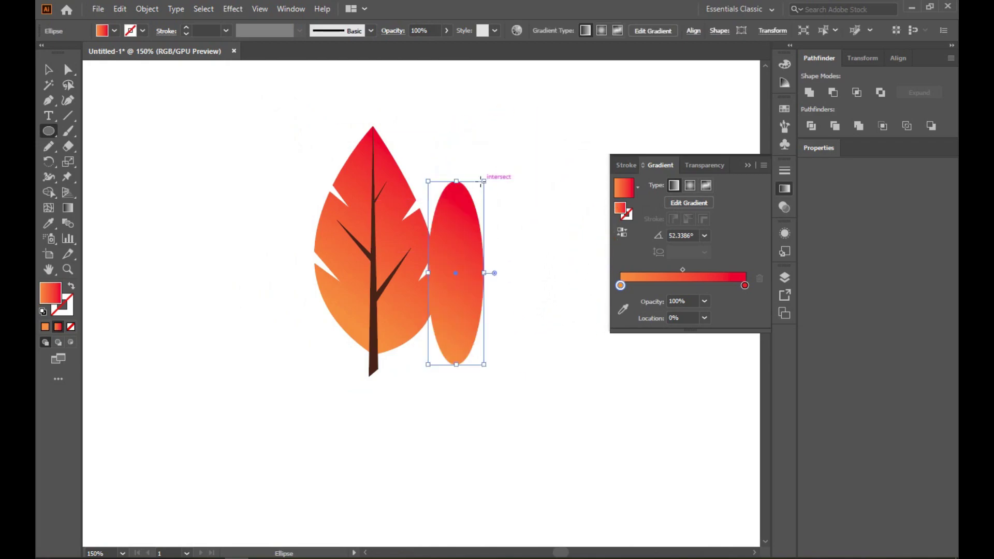
{"action": "left_click", "coordinate": [49, 69]}
{"action": "left_click_drag", "start_coordinate": [471, 223], "coordinate": [504, 227]}
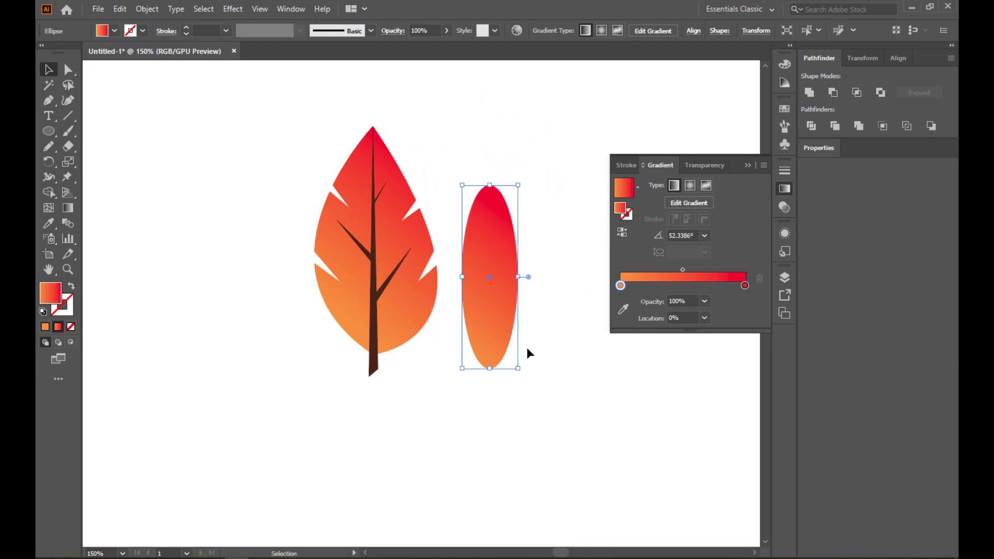
Shrink the ellipse, move it closer to the leaf's lower right edge and tilt it slightly clockwise
{"action": "left_click_drag", "start_coordinate": [520, 367], "coordinate": [492, 337]}
{"action": "left_click_drag", "start_coordinate": [478, 294], "coordinate": [464, 325]}
{"action": "left_click_drag", "start_coordinate": [444, 407], "coordinate": [454, 374]}
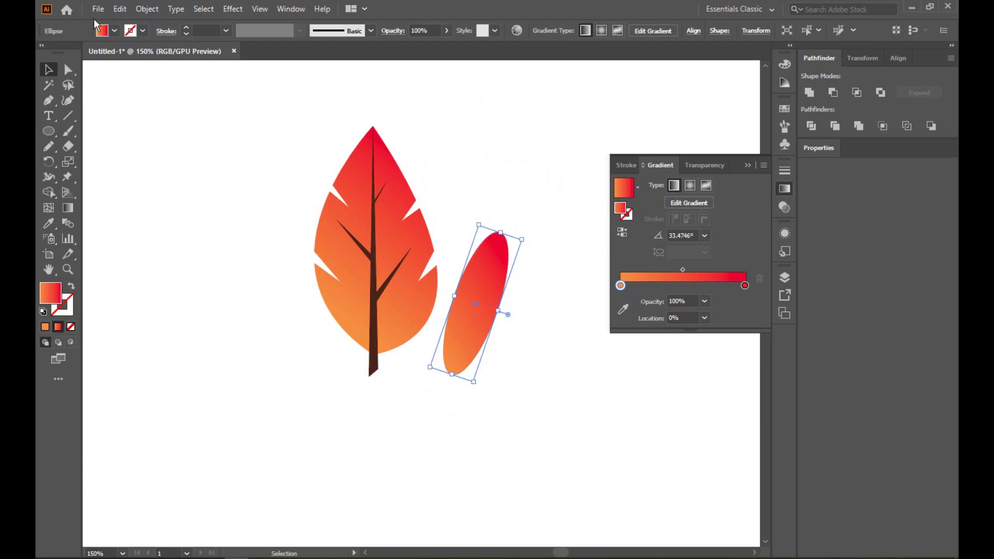
Fill the tilted ellipse with black and apply a Gaussian Blur with a radius of about 9.2 pixels
{"action": "left_click", "coordinate": [114, 32]}
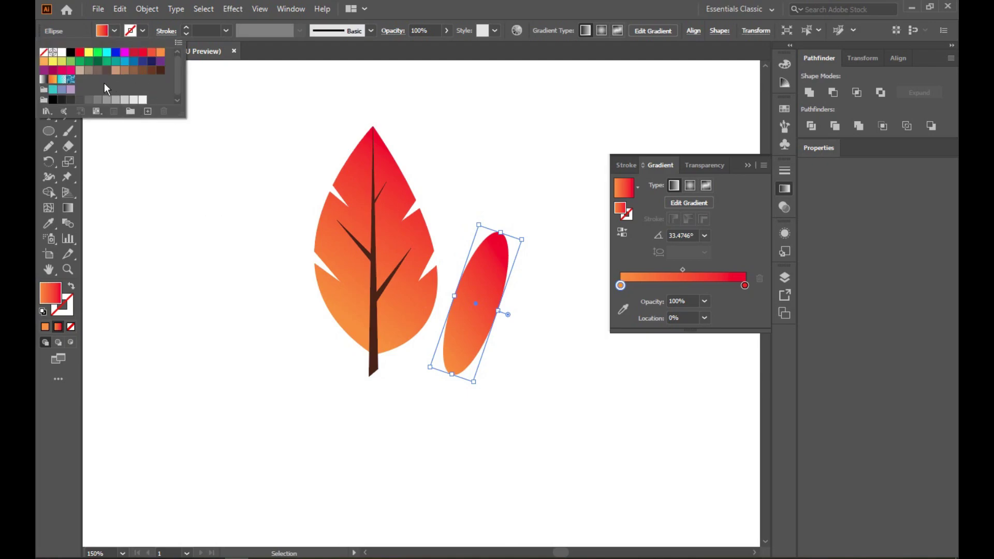
{"action": "left_click", "coordinate": [70, 52]}
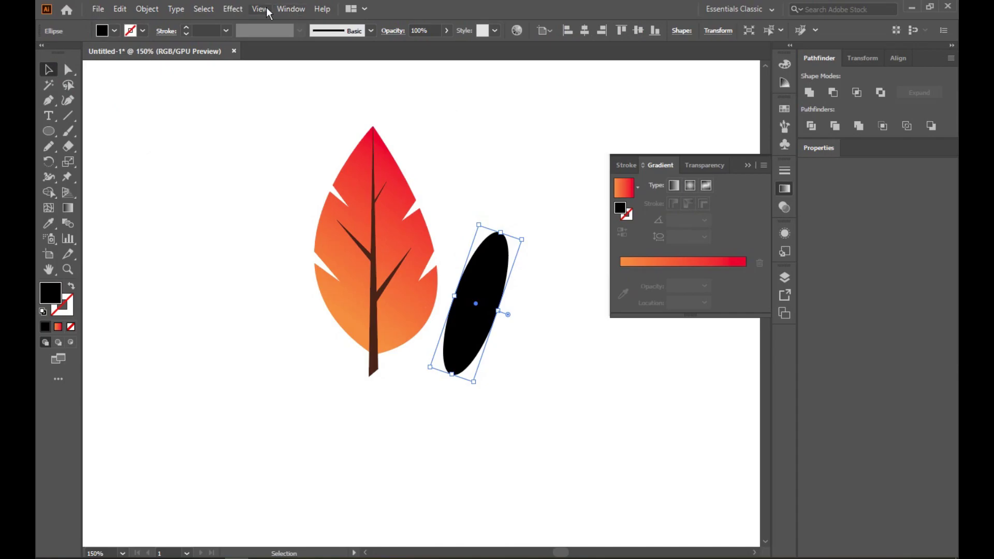
{"action": "left_click", "coordinate": [232, 8]}
{"action": "mouse_move", "coordinate": [290, 224]}
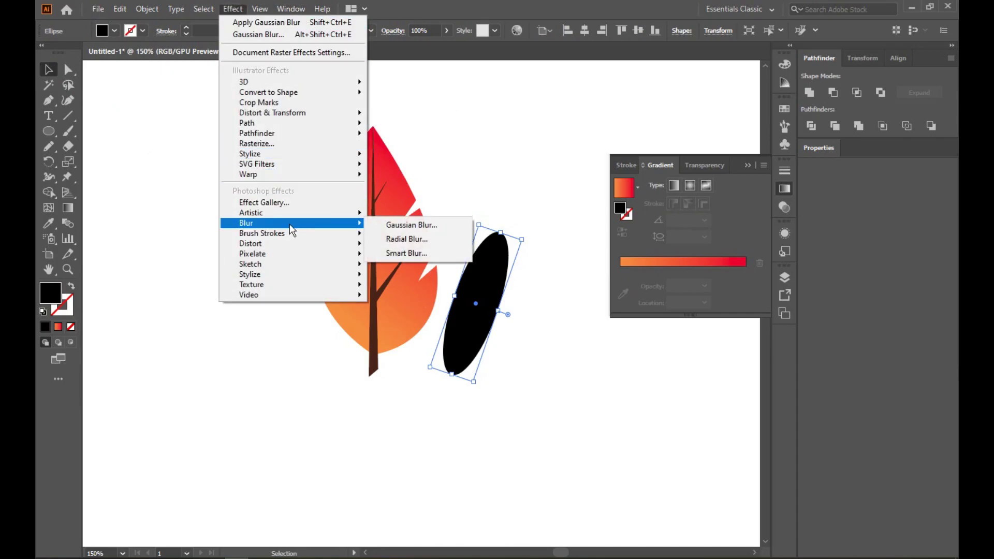
{"action": "left_click", "coordinate": [388, 225]}
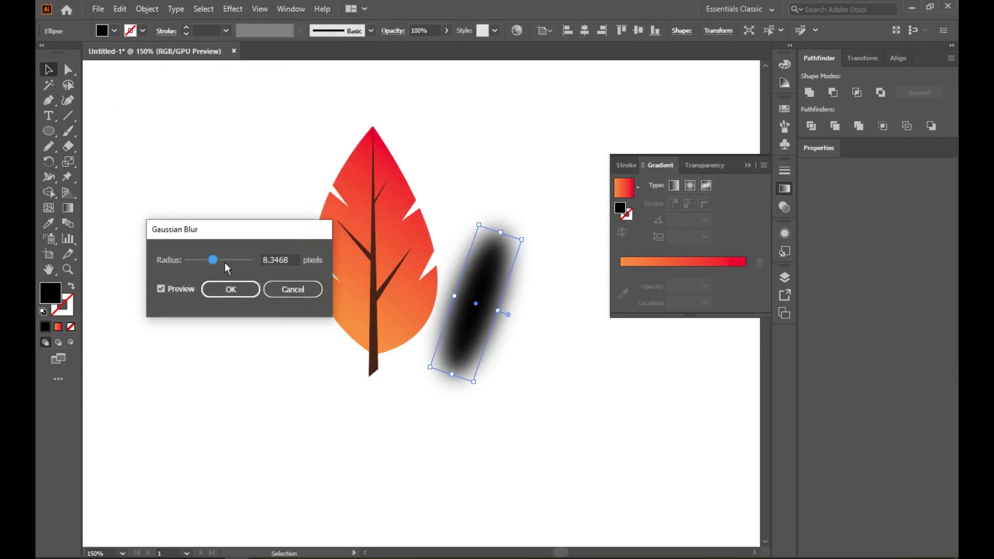
{"action": "mouse_move", "coordinate": [214, 262]}
{"action": "left_mouse_down"}
{"action": "mouse_move", "coordinate": [200, 271]}
{"action": "mouse_move", "coordinate": [252, 280]}
{"action": "mouse_move", "coordinate": [217, 261]}
{"action": "mouse_move", "coordinate": [203, 268]}
{"action": "mouse_move", "coordinate": [214, 263]}
{"action": "left_mouse_up"}
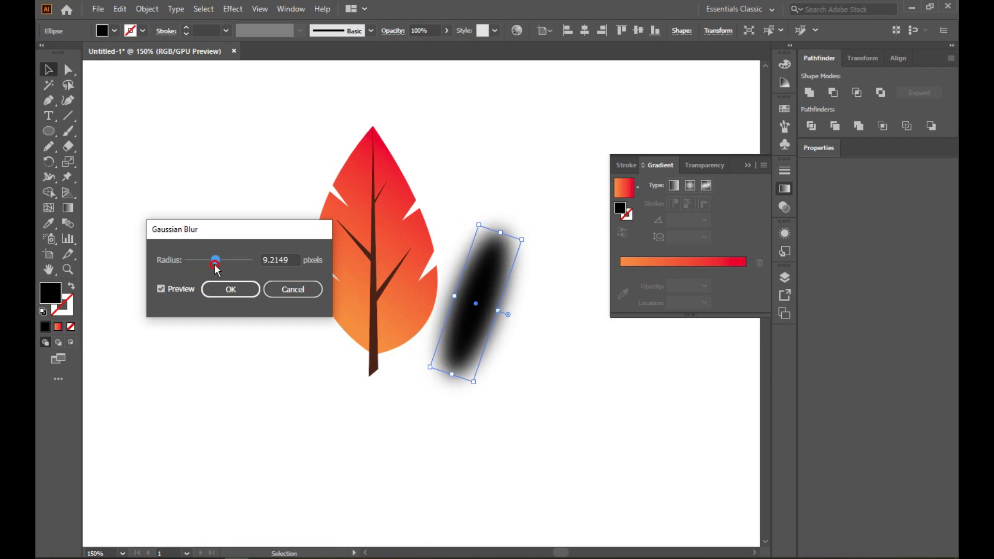
{"action": "left_click", "coordinate": [249, 294]}
Shorten the blurred black ellipse and move it beneath the end of the leaf's stem
{"action": "left_click_drag", "start_coordinate": [453, 374], "coordinate": [461, 345]}
{"action": "left_click_drag", "start_coordinate": [474, 295], "coordinate": [395, 413]}
{"action": "left_click", "coordinate": [652, 409]}
{"action": "left_click", "coordinate": [571, 374]}
{"action": "left_click", "coordinate": [648, 411]}
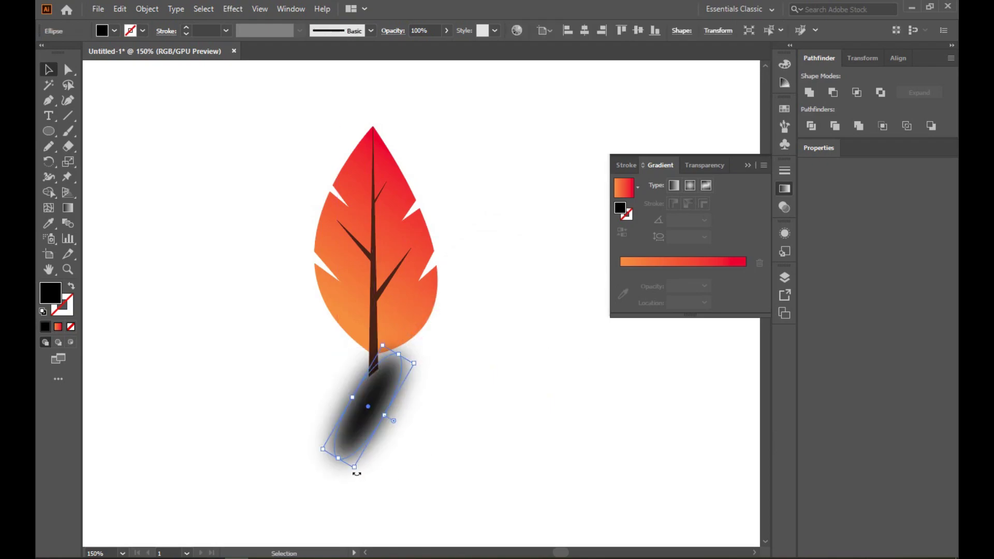
Rotate the blurred ellipse until it lies nearly horizontal below the stem, shrink it slightly and deselect it
{"action": "left_click_drag", "start_coordinate": [358, 472], "coordinate": [331, 416]}
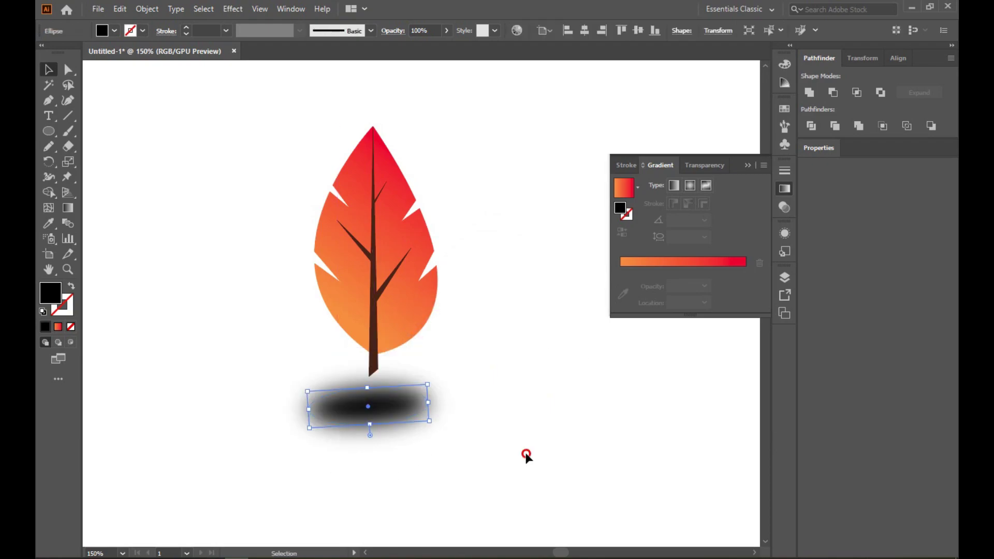
{"action": "left_click", "coordinate": [526, 455]}
{"action": "left_click", "coordinate": [417, 406]}
{"action": "mouse_move", "coordinate": [433, 422]}
{"action": "left_mouse_down"}
{"action": "mouse_move", "coordinate": [434, 439]}
{"action": "mouse_move", "coordinate": [426, 414]}
{"action": "left_mouse_up"}
{"action": "left_click", "coordinate": [461, 429]}
{"action": "left_click", "coordinate": [399, 415]}
{"action": "left_click", "coordinate": [484, 430]}
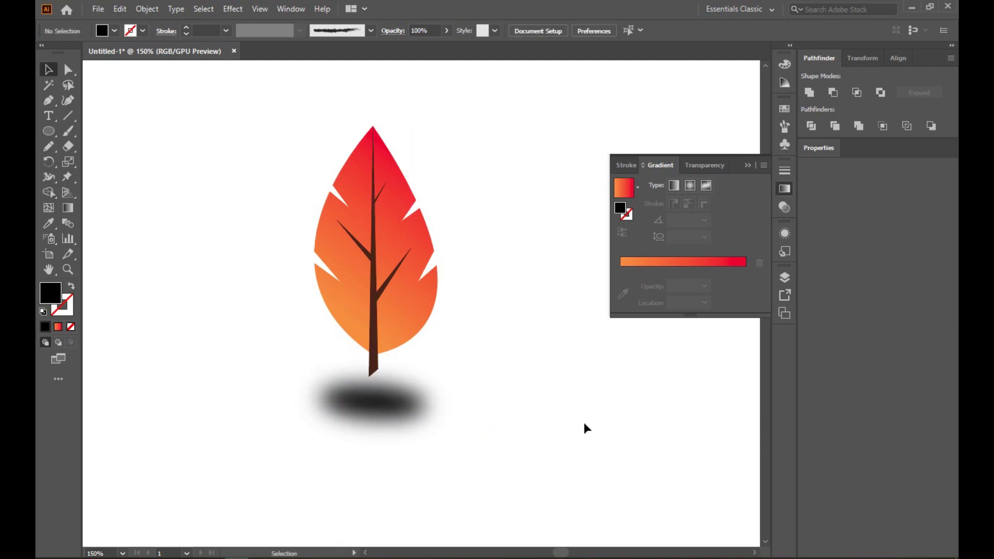
Lower the blurred shadow ellipse's opacity to about 89%
{"action": "left_click", "coordinate": [395, 399]}
{"action": "left_click", "coordinate": [446, 30]}
{"action": "mouse_move", "coordinate": [447, 45]}
{"action": "left_mouse_down"}
{"action": "mouse_move", "coordinate": [426, 46]}
{"action": "mouse_move", "coordinate": [439, 45]}
{"action": "left_mouse_up"}
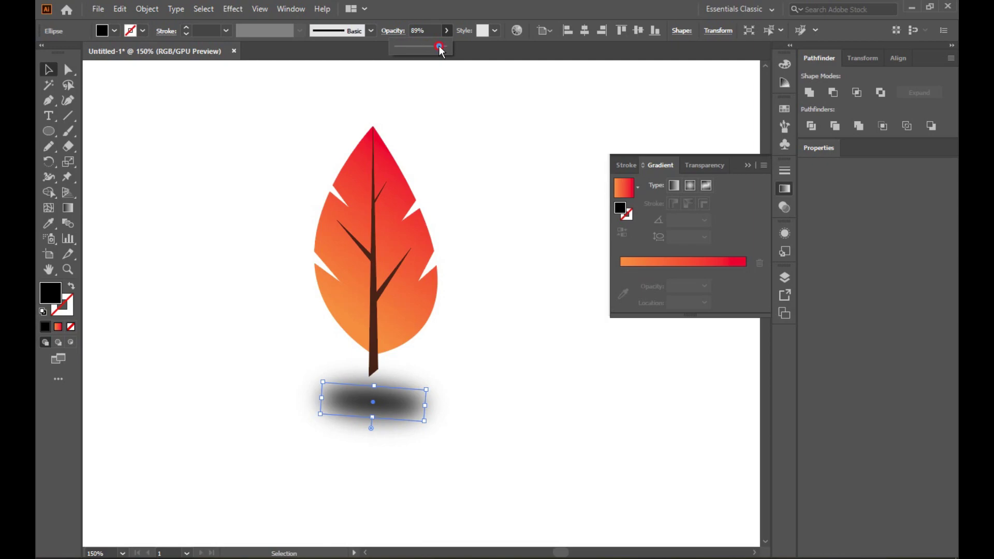
Lower the blurred shadow ellipse's opacity to 81%, deselect it and collapse the floating gradient settings
{"action": "left_click", "coordinate": [476, 271]}
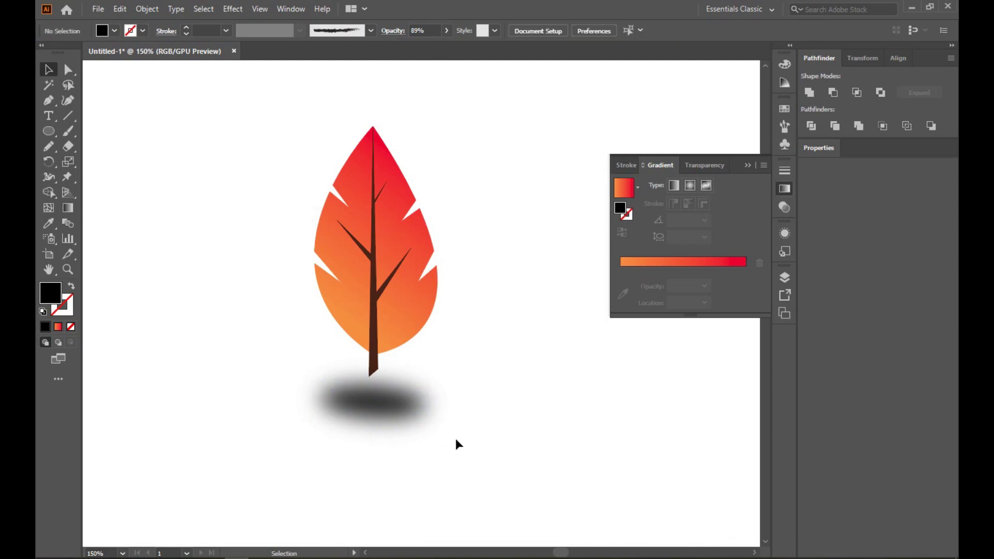
{"action": "left_click", "coordinate": [386, 406]}
{"action": "left_click", "coordinate": [446, 31]}
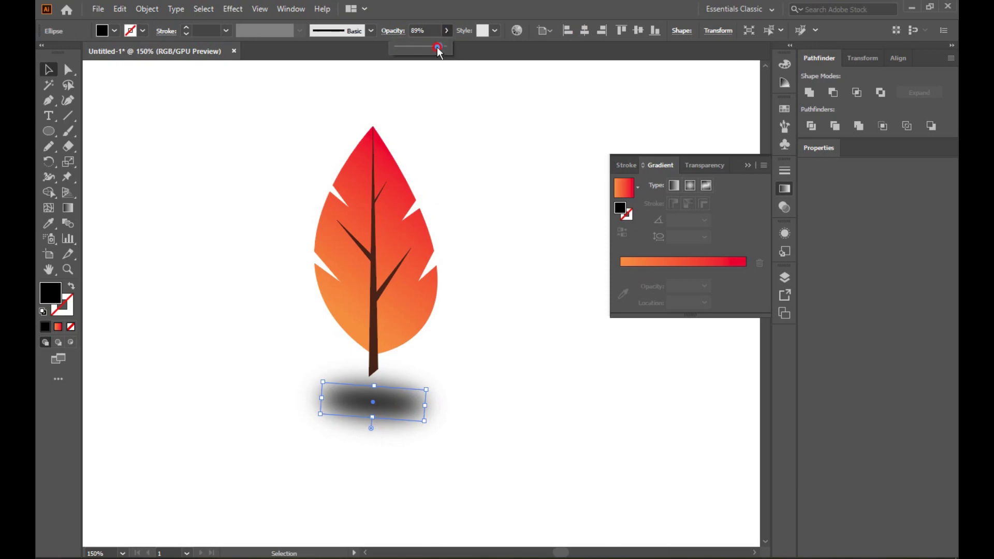
{"action": "left_click", "coordinate": [464, 174]}
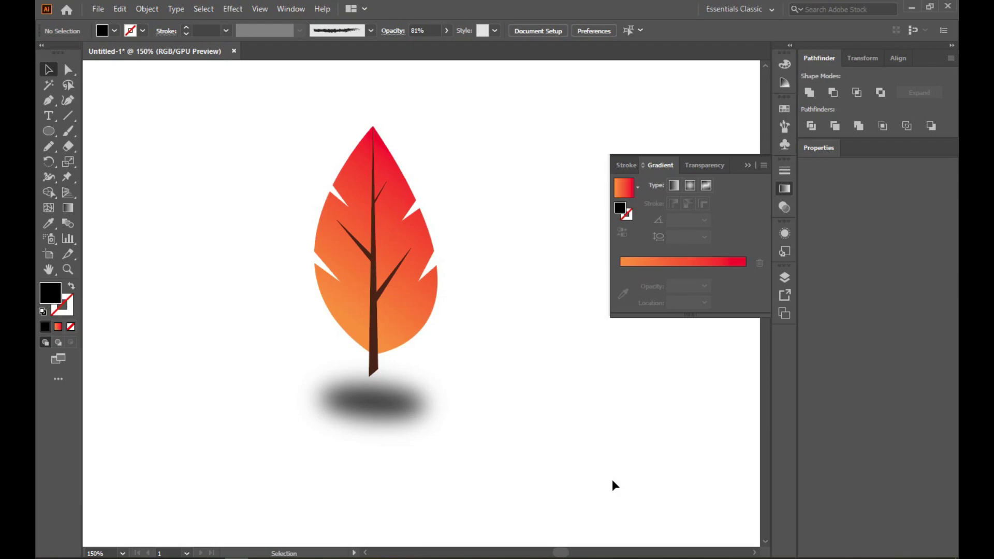
{"action": "left_click", "coordinate": [749, 165]}
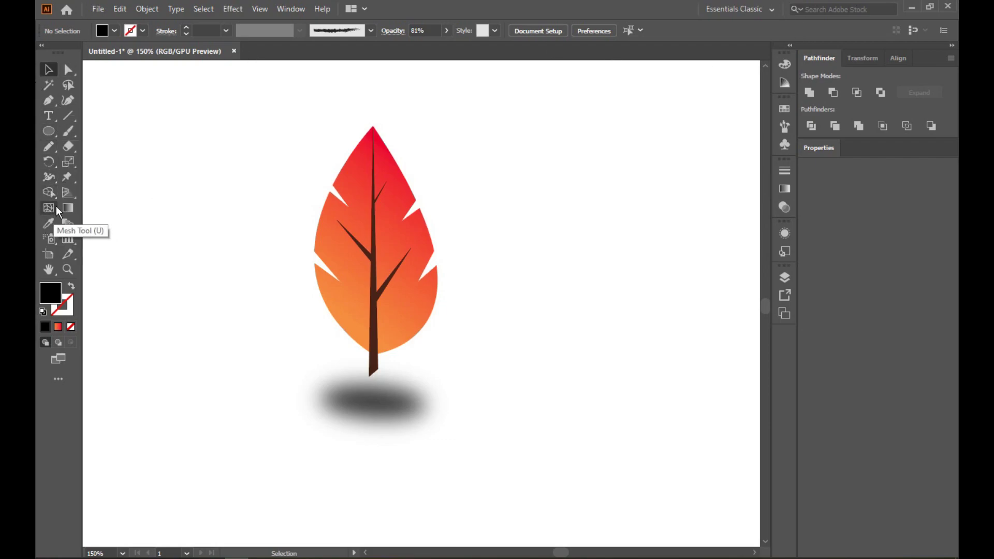
Move the blurred shadow slightly upward so it touches the end of the leaf's stem, and deselect it
{"action": "left_click", "coordinate": [48, 116]}
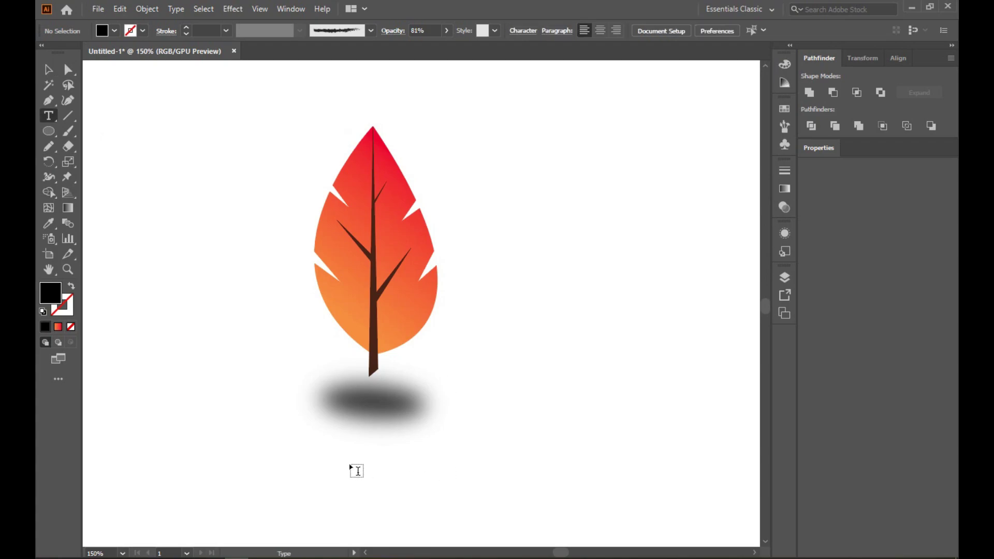
{"action": "key", "text": "v"}
{"action": "left_click_drag", "start_coordinate": [373, 398], "coordinate": [406, 405]}
{"action": "left_click", "coordinate": [514, 406]}
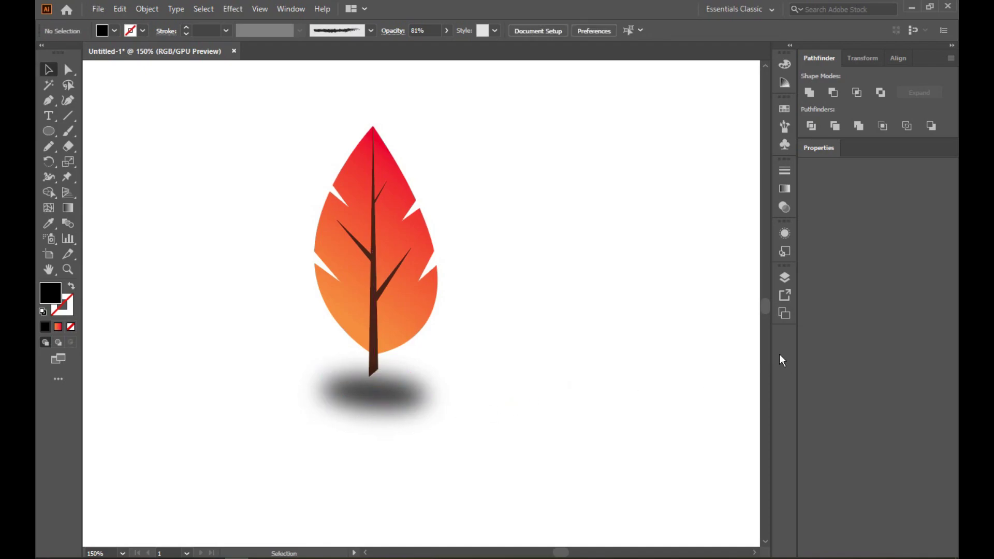
Add the text "AUTUMN LEAF" in capitals just below the shadow
{"action": "left_click", "coordinate": [51, 118]}
{"action": "left_click", "coordinate": [335, 432]}
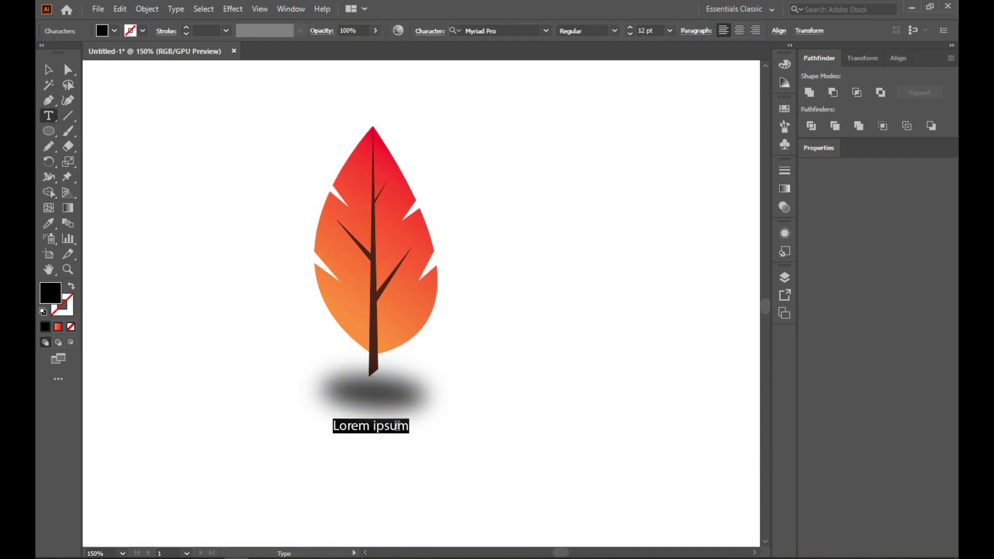
{"action": "key", "text": "BackSpace"}
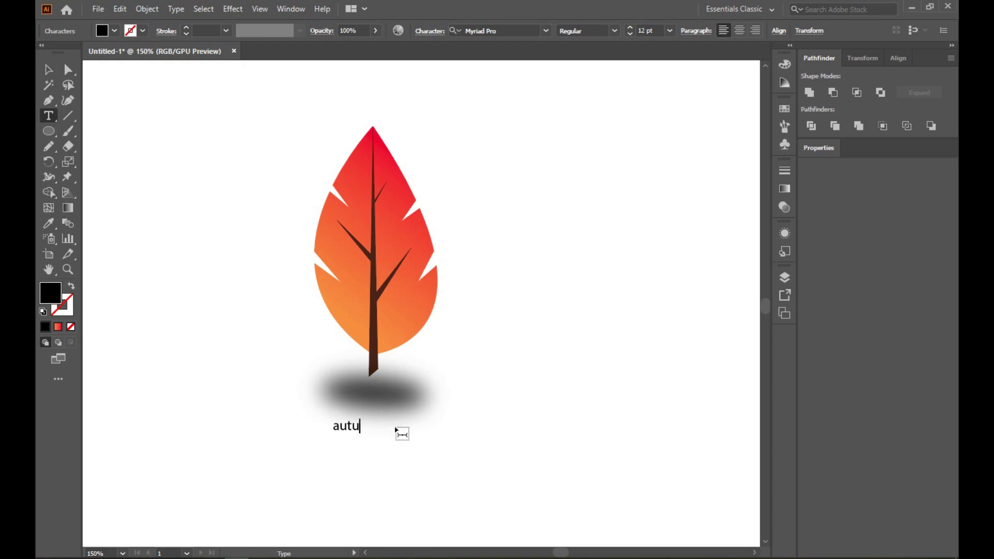
{"action": "key", "text": "BackSpace"}
{"action": "key", "text": "BackSpace"}
{"action": "key", "text": "BackSpace"}
{"action": "type", "text": "MN"}
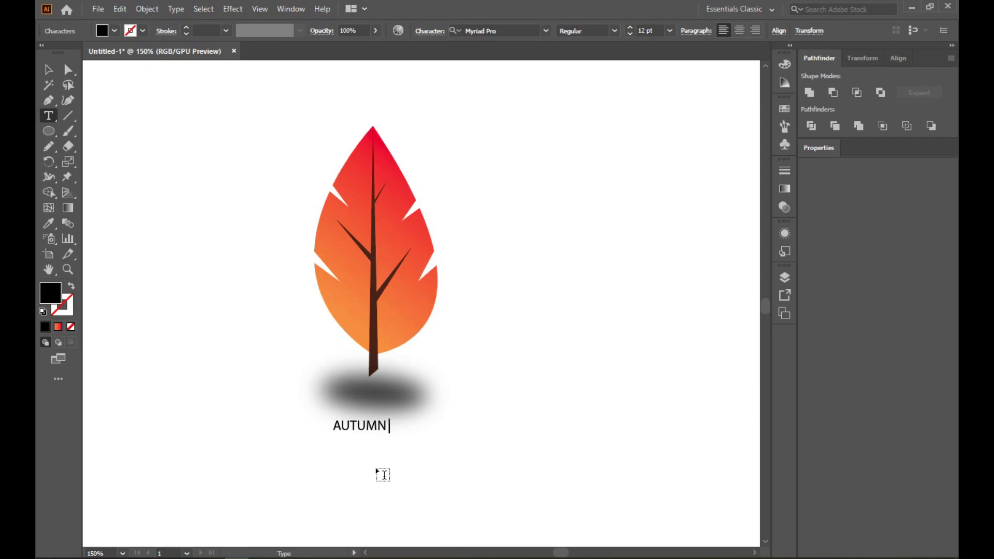
{"action": "type", "text": " LEAF"}
{"action": "left_click", "coordinate": [546, 31]}
{"action": "key", "text": "Escape"}
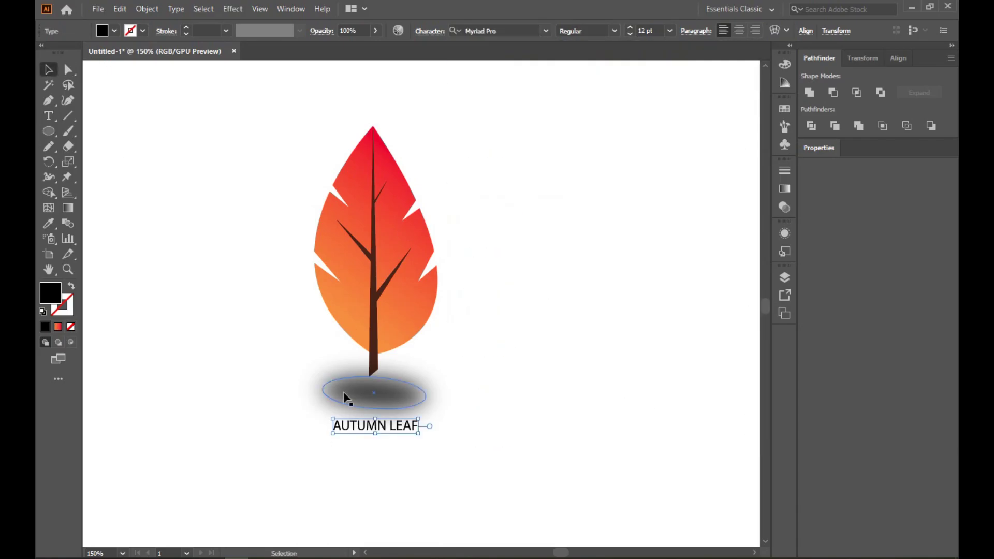
Enlarge the AUTUMN LEAF text to about 25.5 pt and set its font to Copperplate Gothic Bold
{"action": "left_click_drag", "start_coordinate": [418, 426], "coordinate": [390, 423]}
{"action": "left_click", "coordinate": [653, 391]}
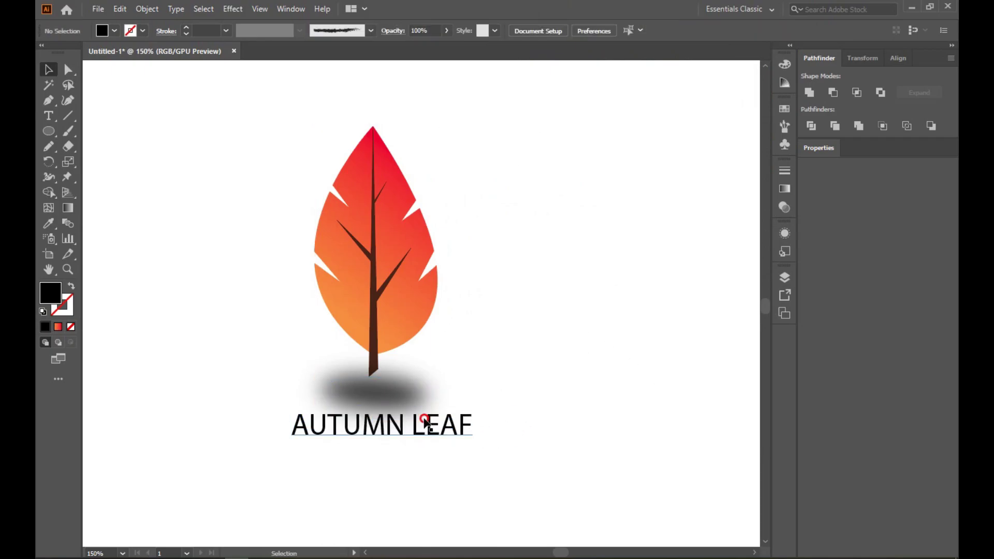
{"action": "left_click", "coordinate": [435, 425]}
{"action": "left_click", "coordinate": [546, 31]}
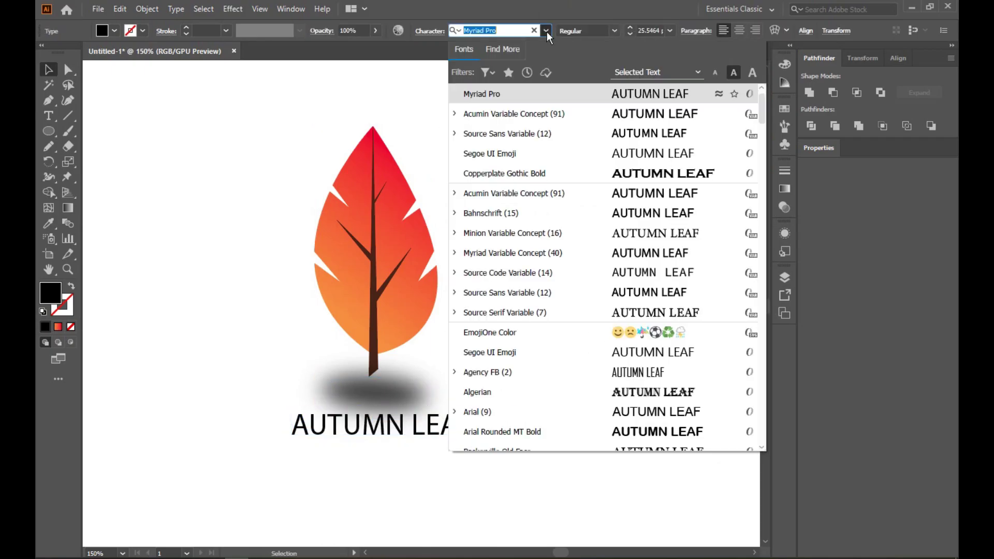
{"action": "left_click", "coordinate": [564, 173]}
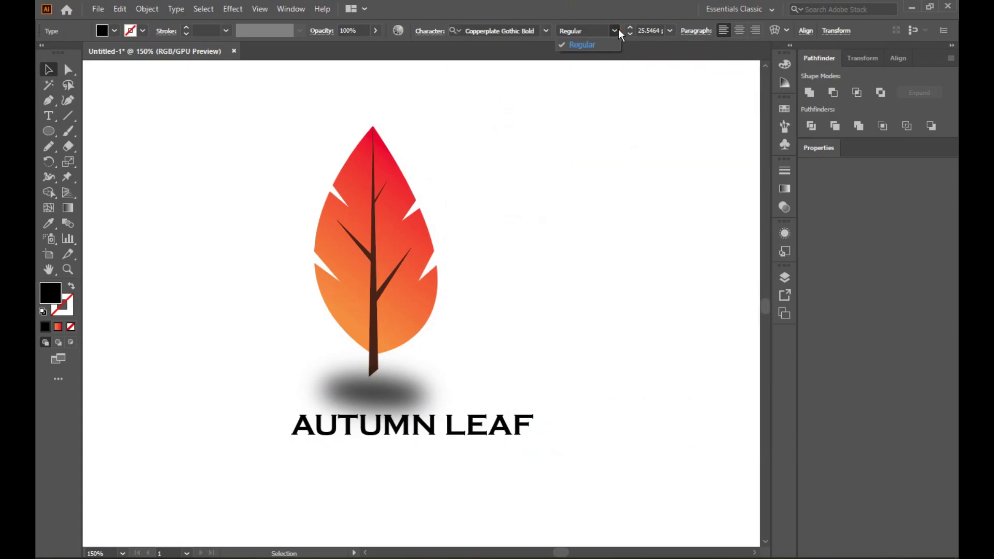
Move the AUTUMN LEAF text left and slightly down to roughly centre it beneath the leaf, and deselect it
{"action": "left_click_drag", "start_coordinate": [420, 437], "coordinate": [446, 435]}
{"action": "left_click", "coordinate": [635, 422]}
{"action": "left_click", "coordinate": [685, 381]}
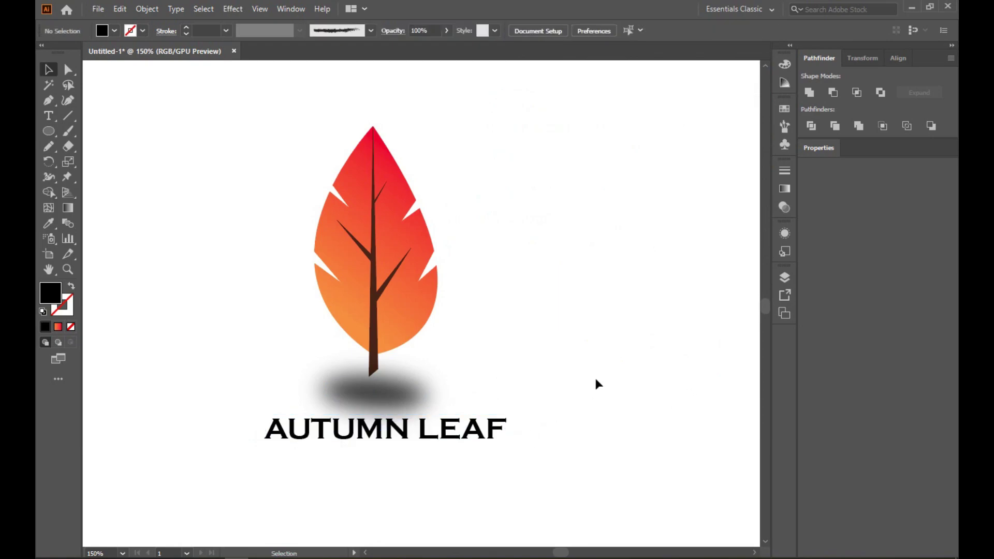
Fill the AUTUMN LEAF text with the dark brown swatch matching the leaf's stem
{"action": "left_click", "coordinate": [455, 439]}
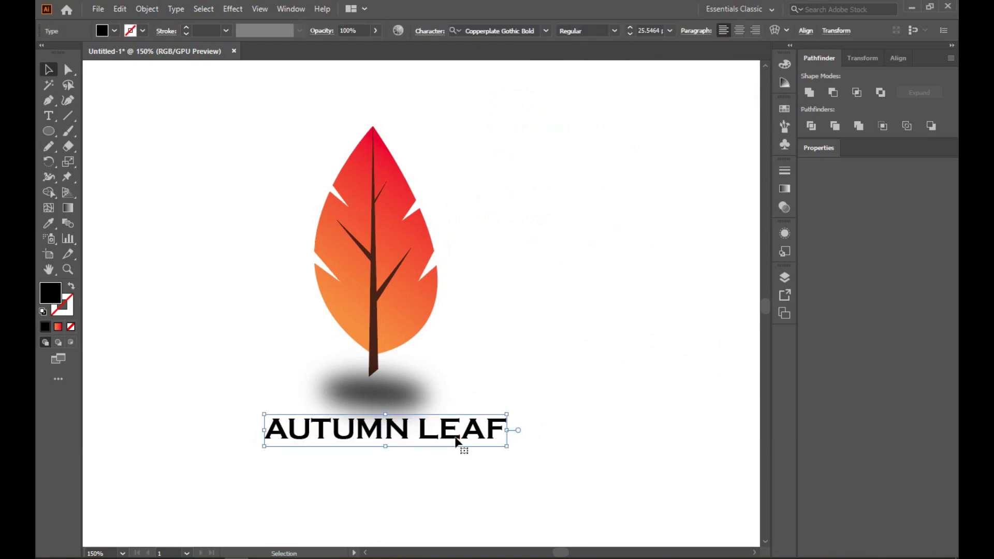
{"action": "left_click", "coordinate": [142, 31]}
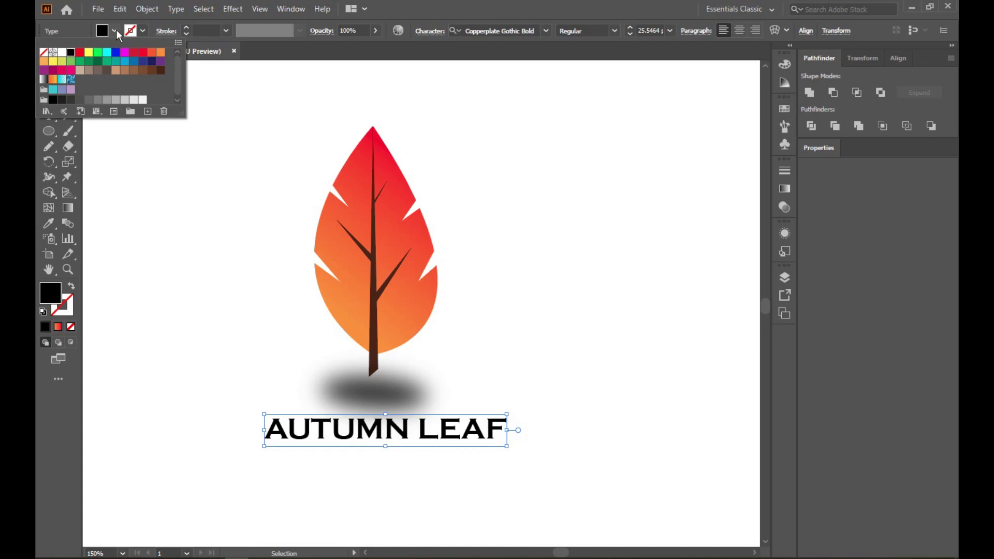
{"action": "left_click", "coordinate": [160, 71]}
{"action": "left_click", "coordinate": [175, 170]}
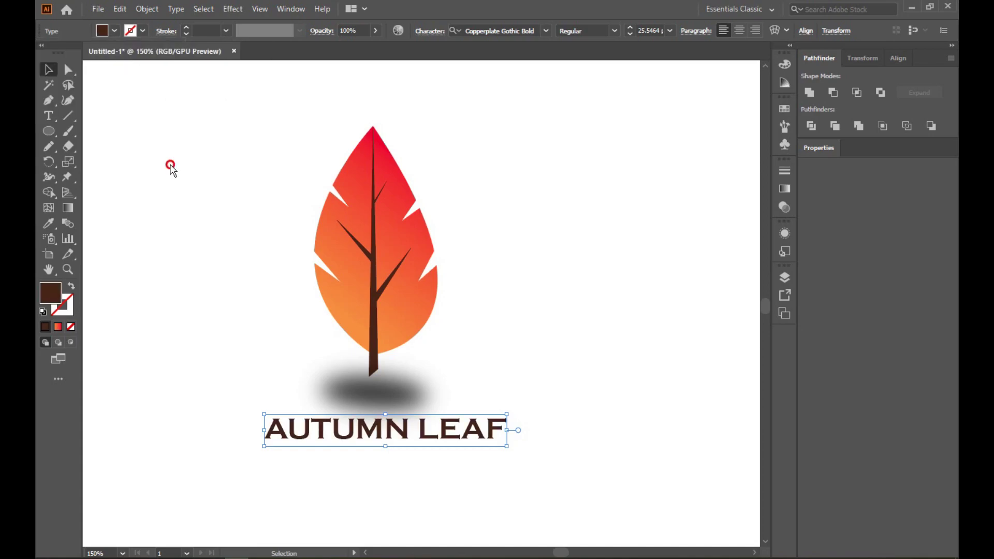
Nudge the AUTUMN LEAF text slightly to the right beneath the shadow and deselect it
{"action": "left_click", "coordinate": [621, 440]}
{"action": "left_click_drag", "start_coordinate": [435, 430], "coordinate": [441, 428]}
{"action": "left_click", "coordinate": [583, 346]}
{"action": "key", "text": "ctrl+minus"}
{"action": "key", "text": "ctrl+minus"}
{"action": "key", "text": "ctrl+minus"}
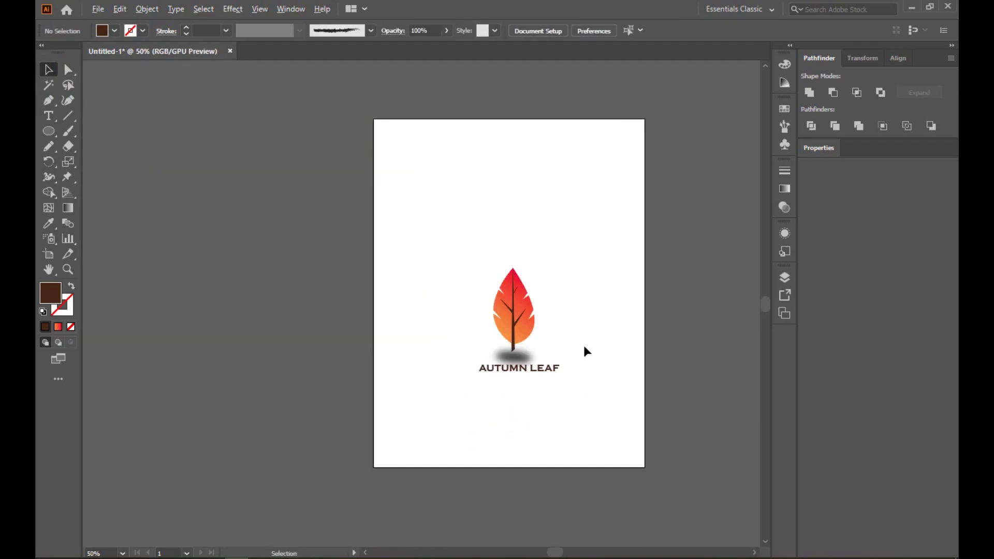